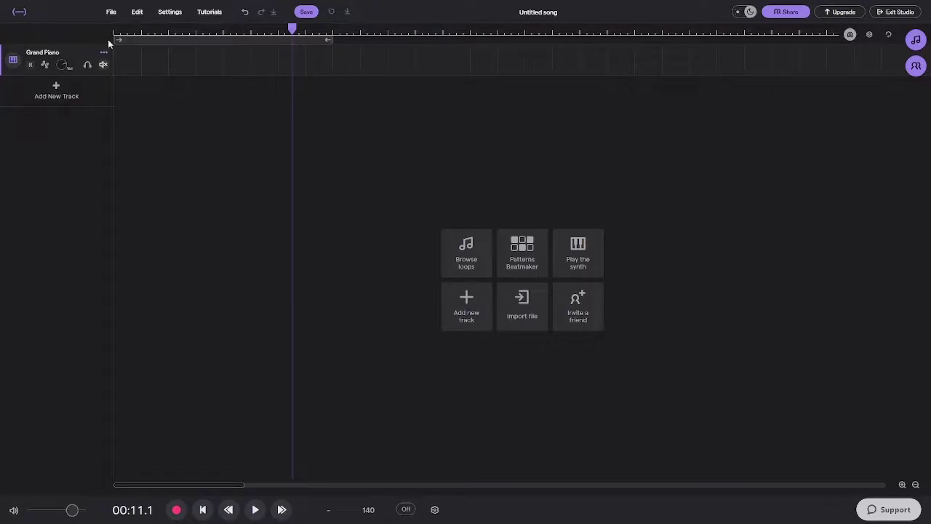
double_click(125, 58)
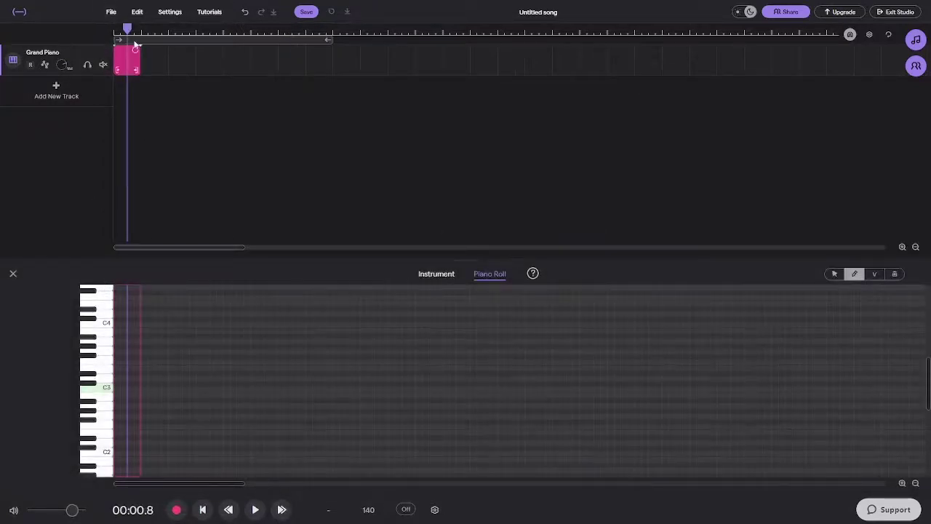
left_click(104, 34)
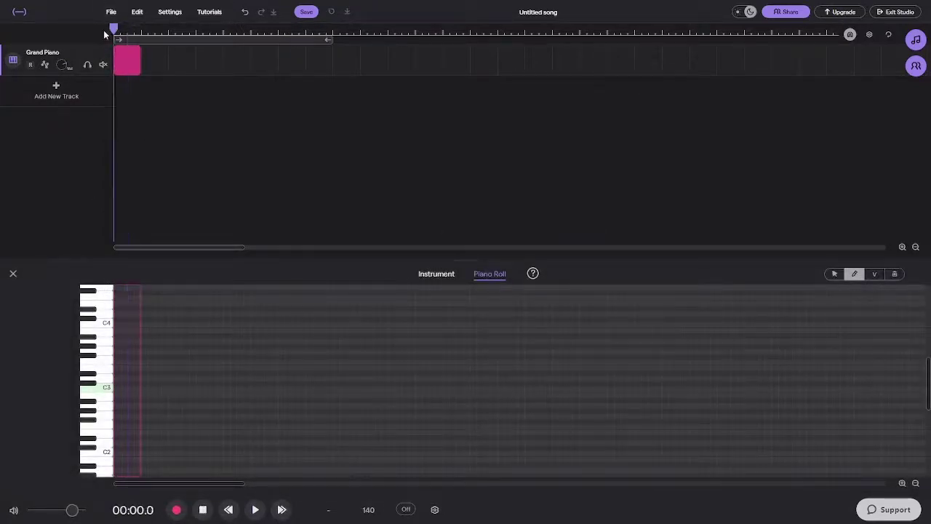
left_click(119, 296)
left_click(902, 483)
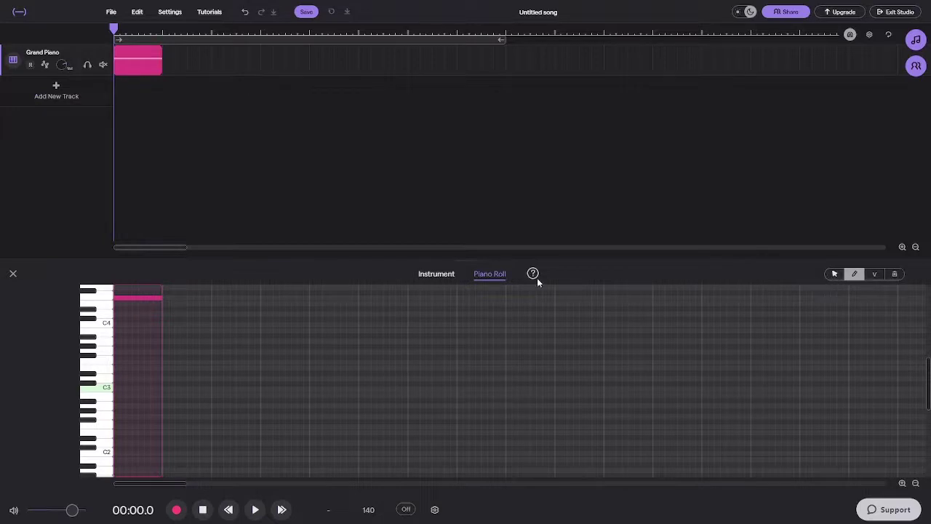
left_click_drag(149, 297, 143, 301)
key("ctrl+z")
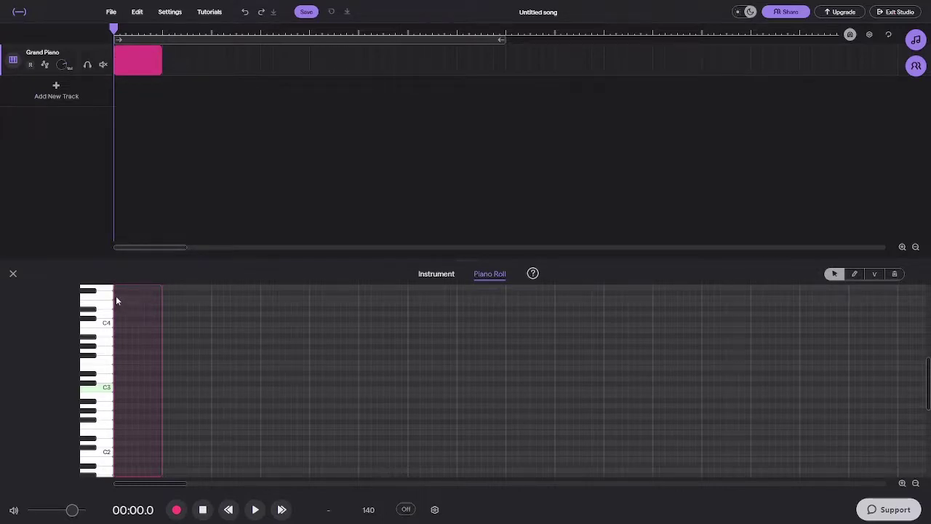
scroll(117, 296, "up", 1)
key("p")
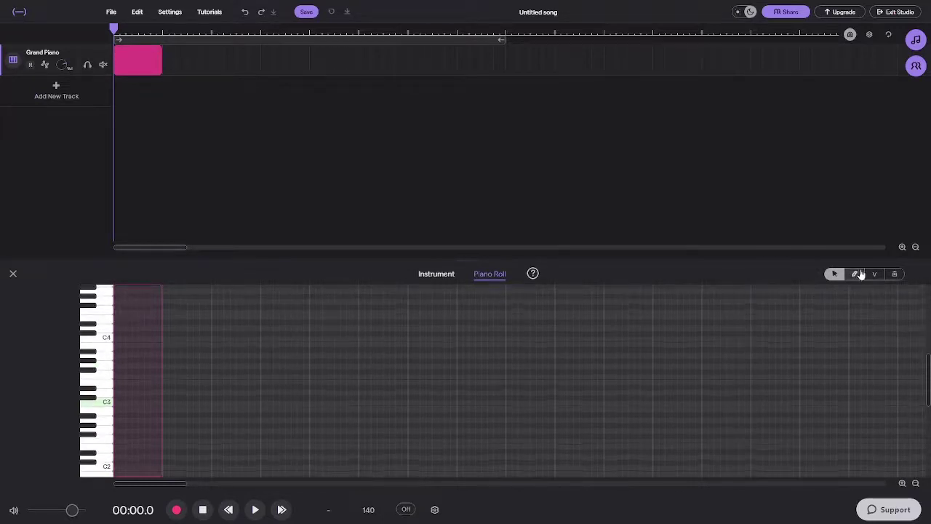
left_click(120, 311)
mouse_move(130, 311)
left_mouse_down()
mouse_move(118, 311)
mouse_move(159, 313)
mouse_move(86, 313)
mouse_move(130, 314)
mouse_move(126, 320)
mouse_move(127, 312)
left_mouse_up()
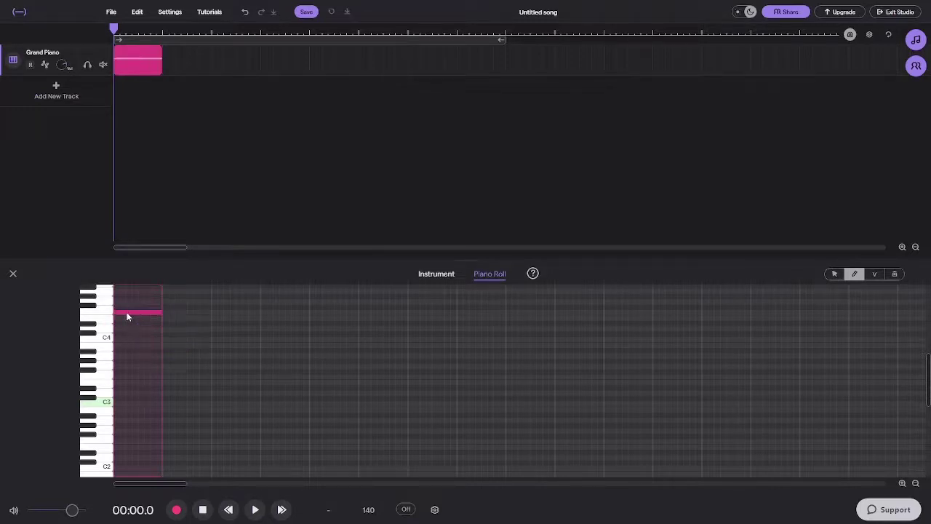
key("ctrl+z")
mouse_move(146, 313)
left_mouse_down()
mouse_move(123, 313)
mouse_move(133, 316)
left_mouse_up()
key("ctrl+z")
key("ctrl+z")
key("ctrl+z")
key("ctrl+z")
key("ctrl+z")
key("ctrl+z")
key("ctrl+z")
key("ctrl+z")
key("ctrl+z")
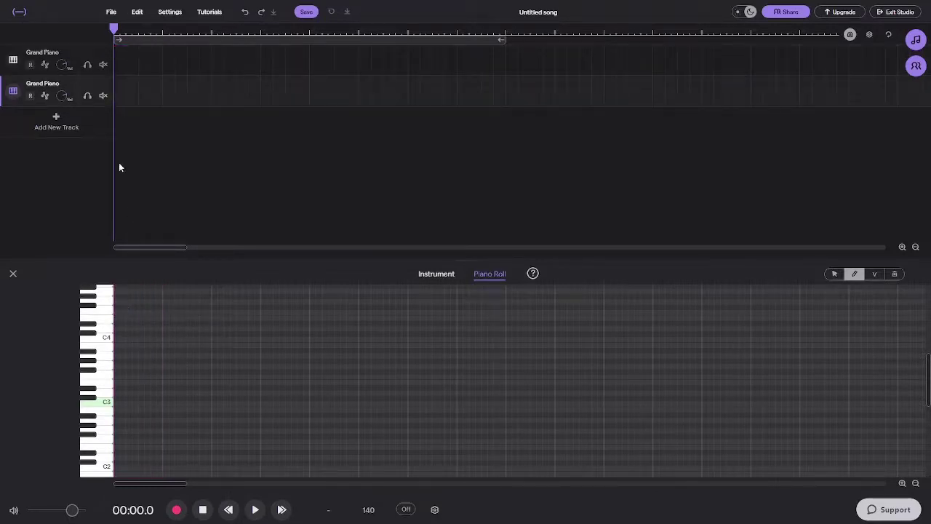
left_click(262, 13)
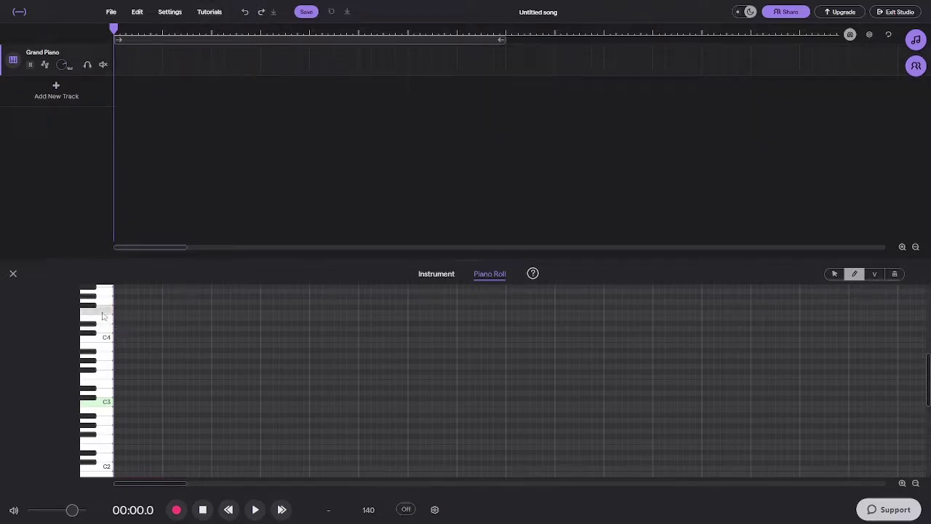
Step: Draw an F4 note at the start of the Grand Piano track, shorten it to one eighth of a bar, and play it back
left_click(119, 315)
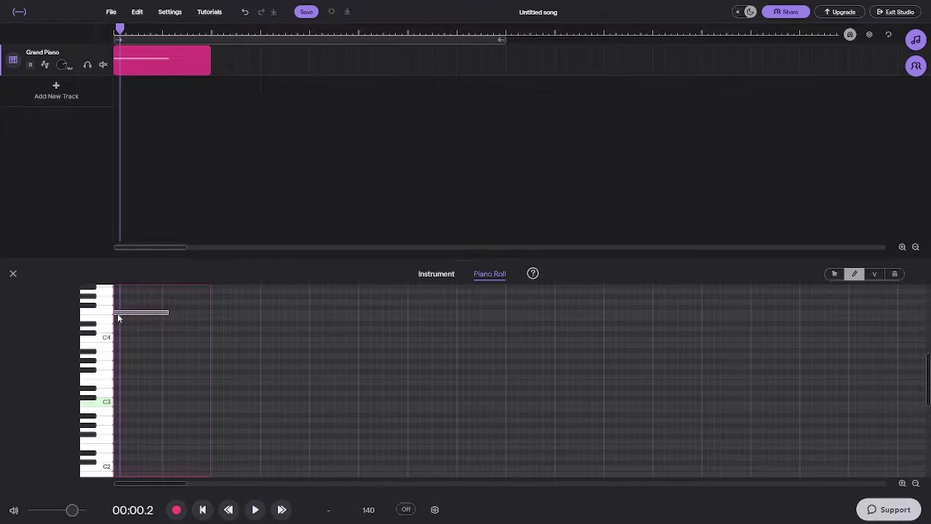
left_click_drag(165, 313, 131, 311)
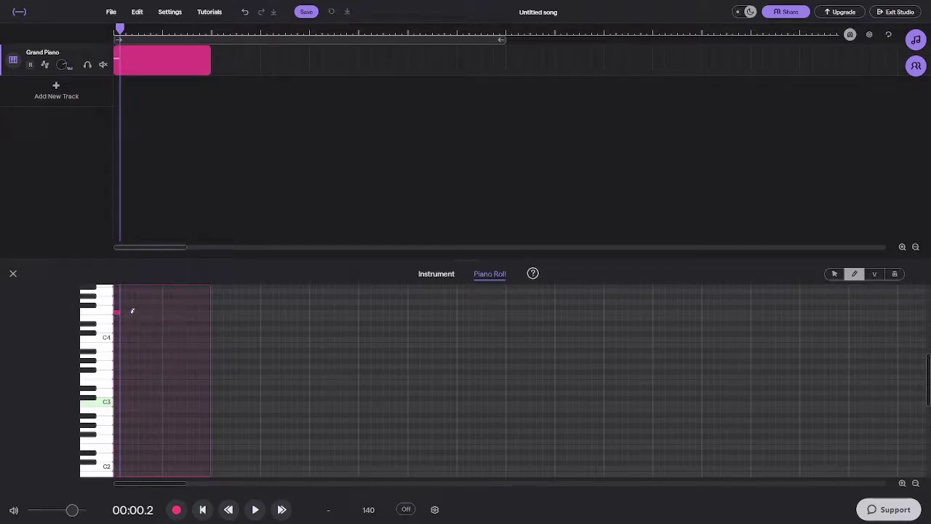
key("space")
left_click(116, 31)
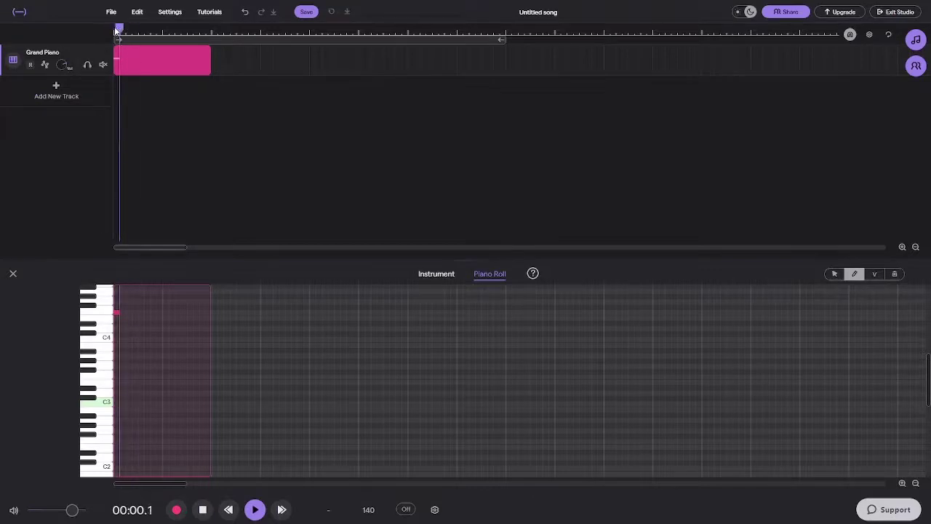
key("space")
left_click(114, 33)
key("space")
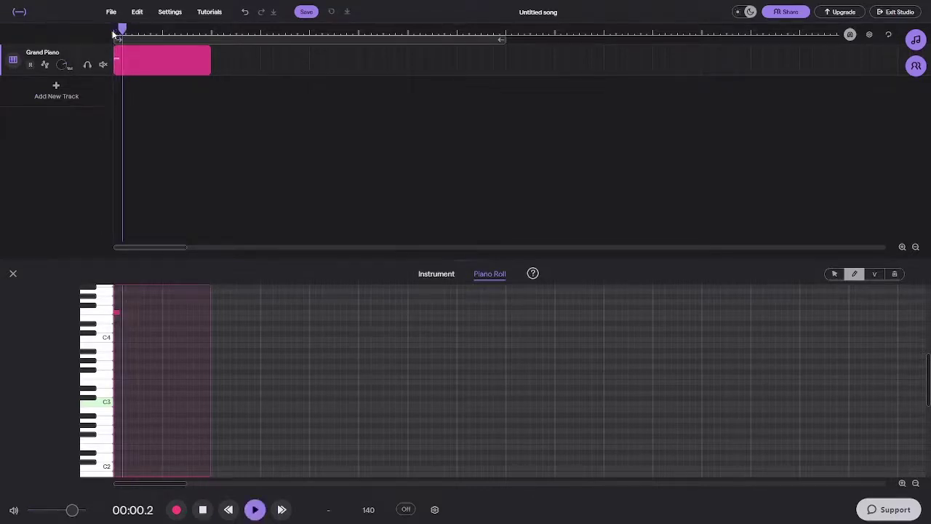
key("space")
left_click_drag(126, 33, 108, 30)
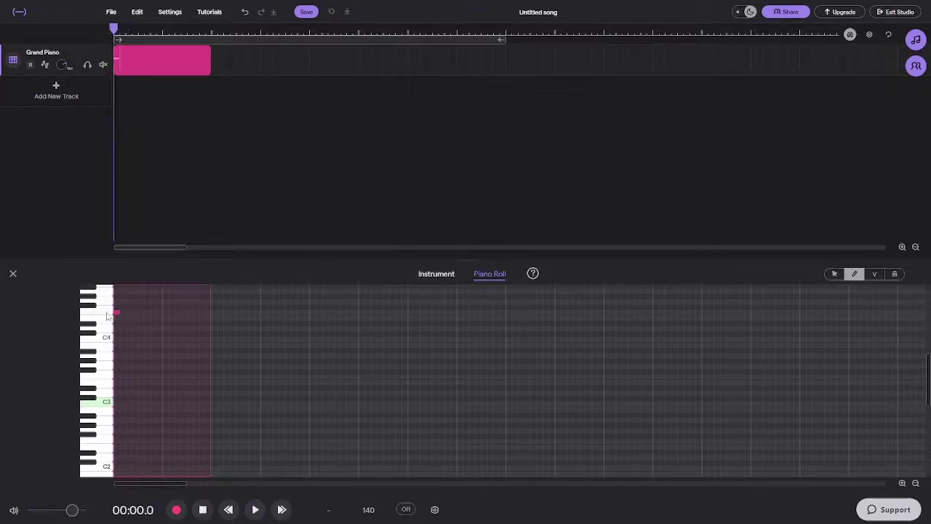
Step: Try repeating the short F4 note directly after the first one and play the result back
left_click(123, 313)
key("space")
key("space")
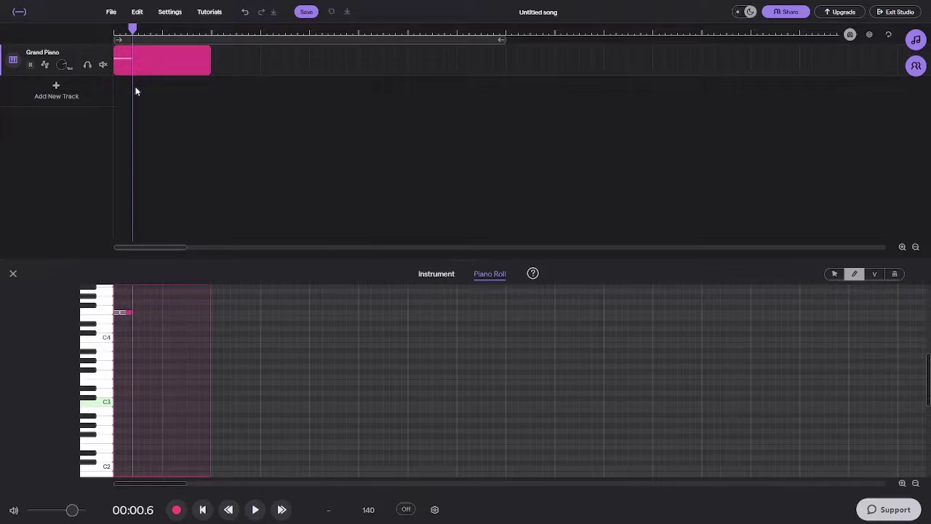
left_click_drag(131, 31, 113, 30)
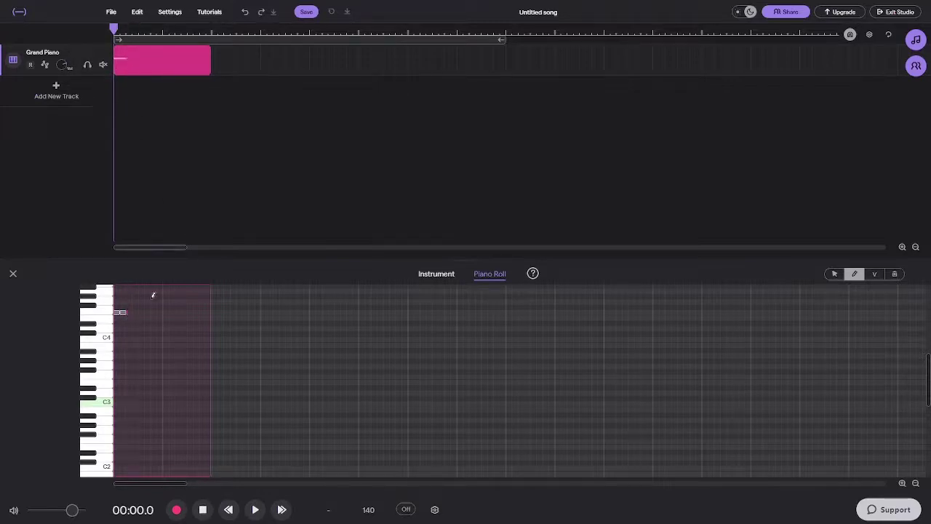
Step: Make the opening F4 a quarter-bar note, paste two copies directly after it, and play the three notes back
left_click(117, 312)
left_click_drag(116, 33, 125, 36)
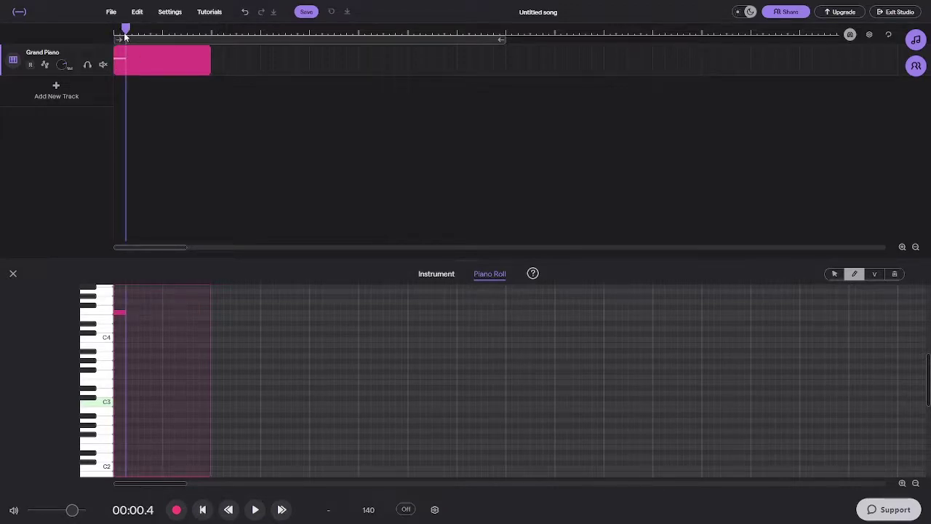
key("ctrl+v")
key("ctrl+v")
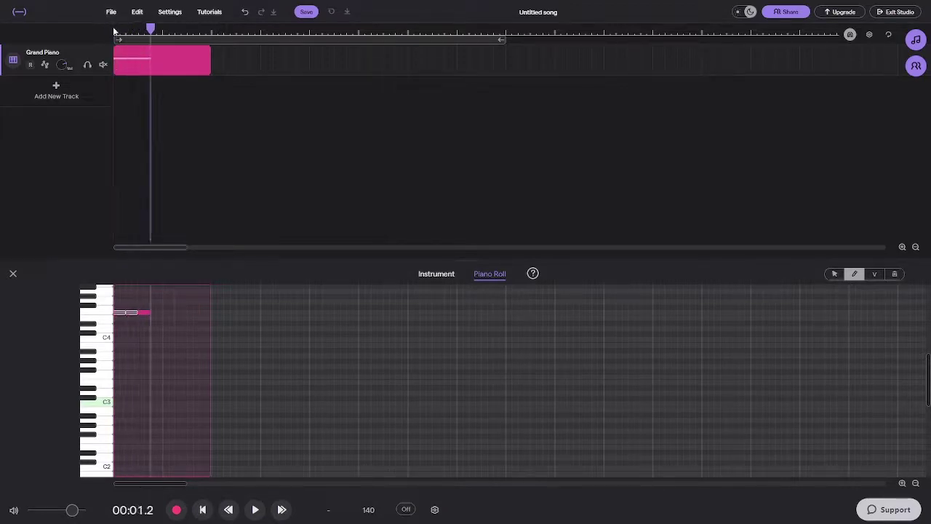
left_click(115, 32)
key("space")
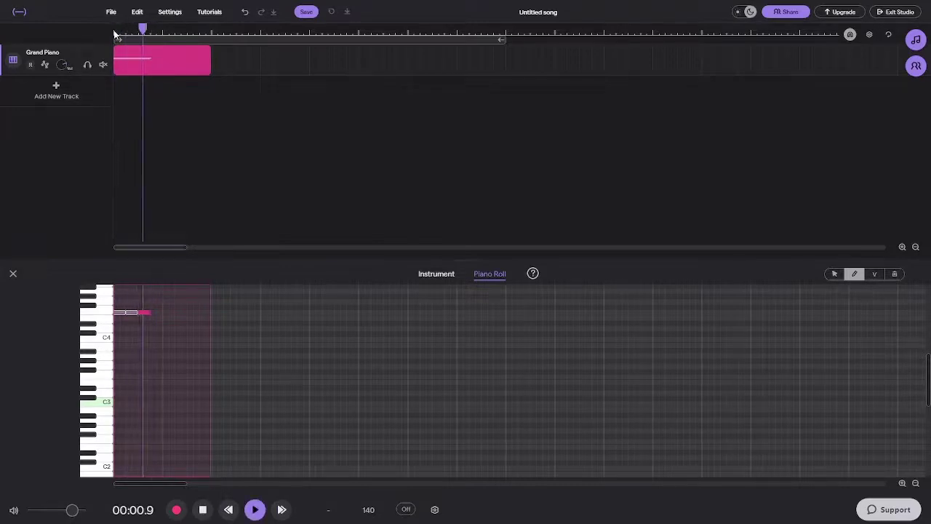
key("space")
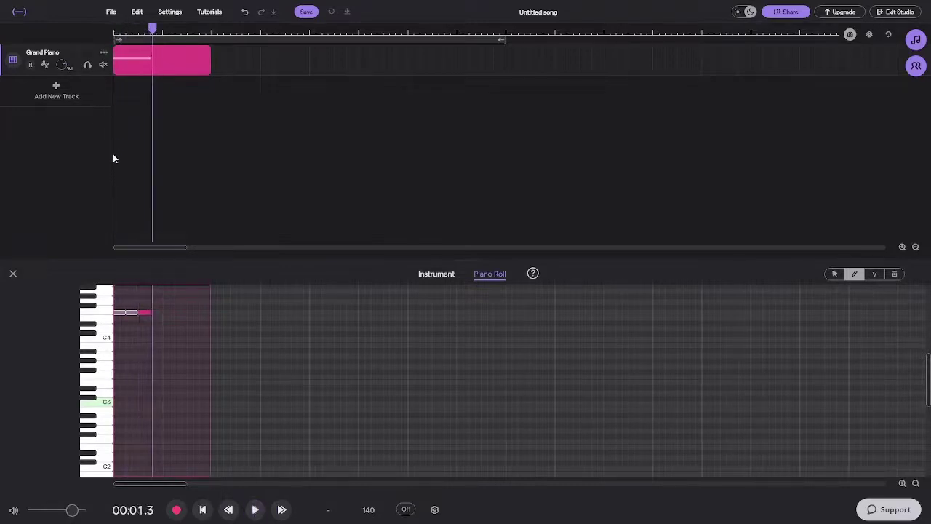
Step: Add four consecutive quarter-bar Gb4 notes right after the F4 notes and play the melody from the start
left_click(154, 306)
left_click(168, 307)
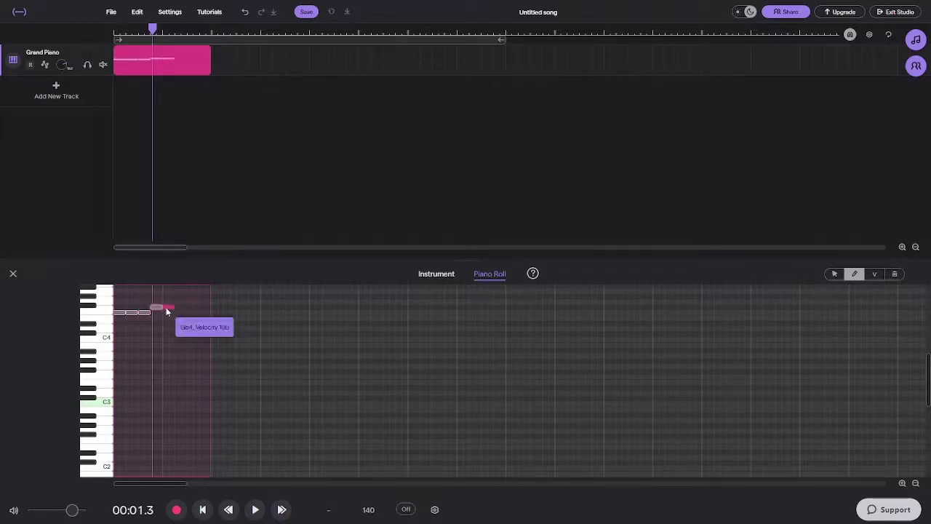
left_click(179, 307)
left_click(191, 306)
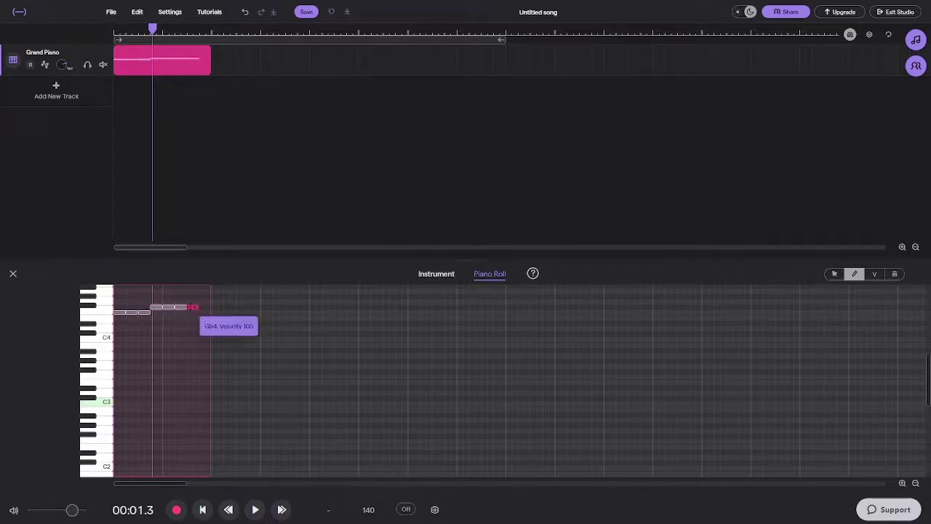
left_click_drag(149, 31, 82, 29)
key("space")
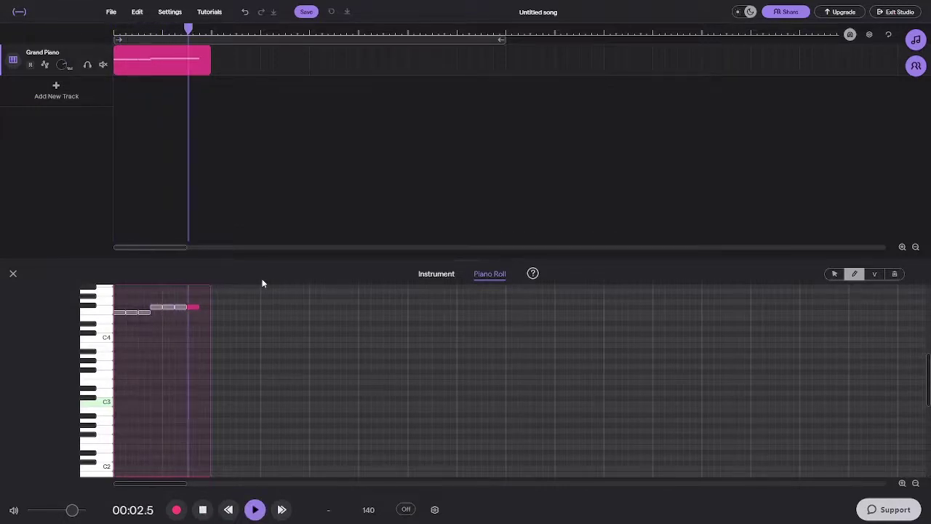
key("space")
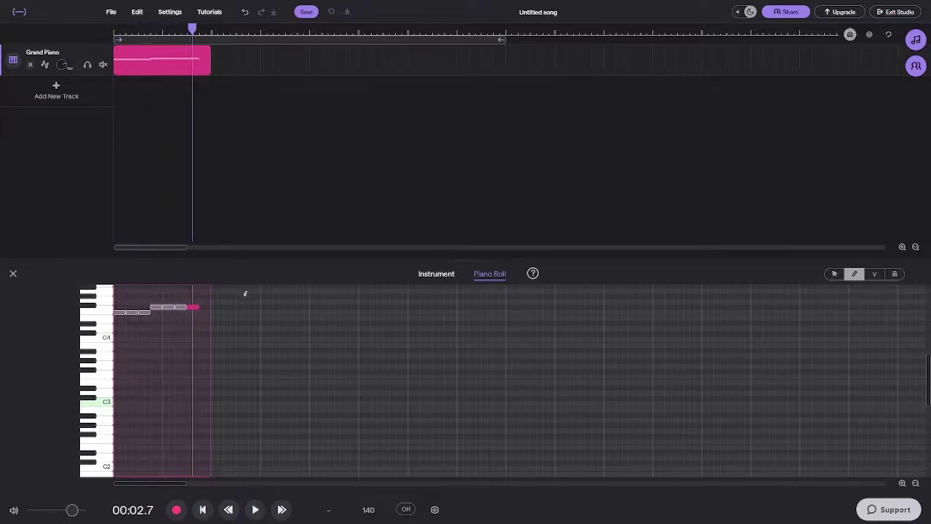
Step: Add two F4 notes after the Gb4 notes, extending the region by one bar to make room, and play the melody back
left_click(206, 313)
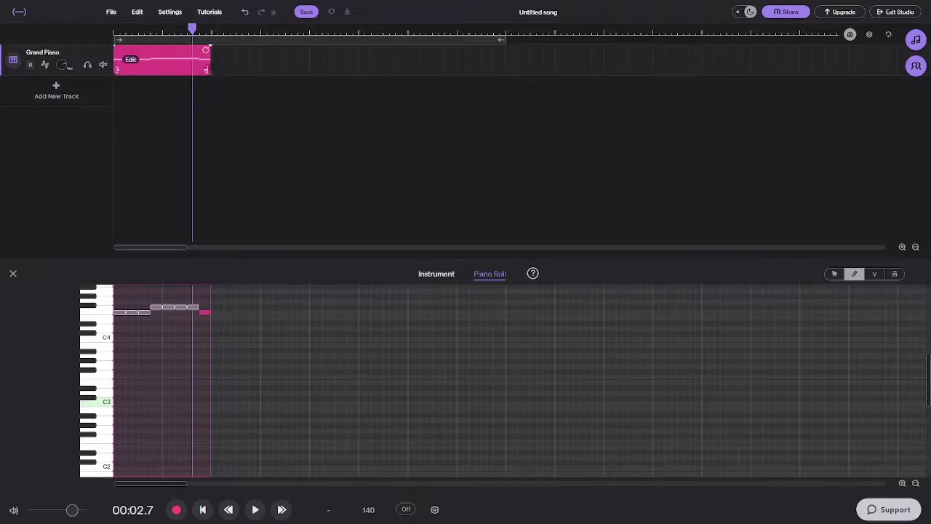
left_click_drag(210, 46, 259, 51)
left_click(217, 313)
key("space")
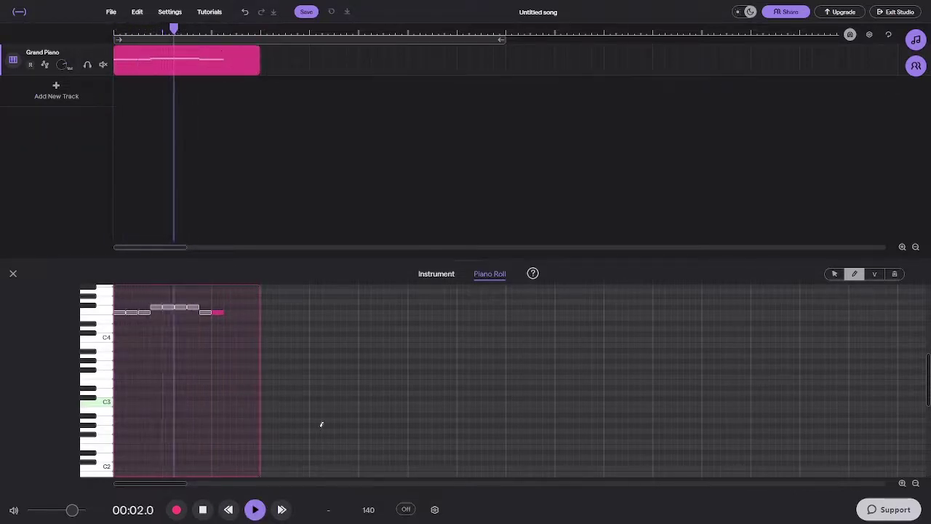
key("space")
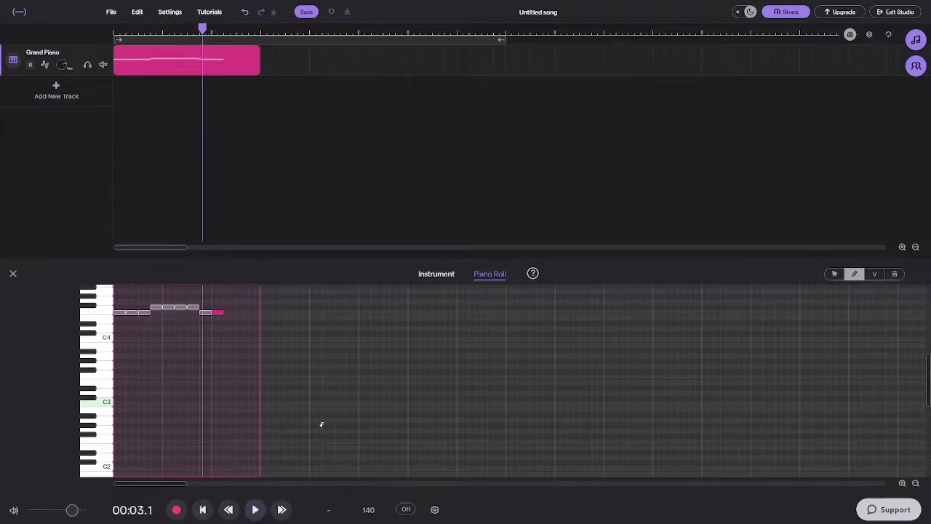
Step: Shorten the last Gb4 note by half, move the two following F4 notes earlier to close the gap, and play the melody back
left_click_drag(198, 307, 200, 312)
left_click(206, 312)
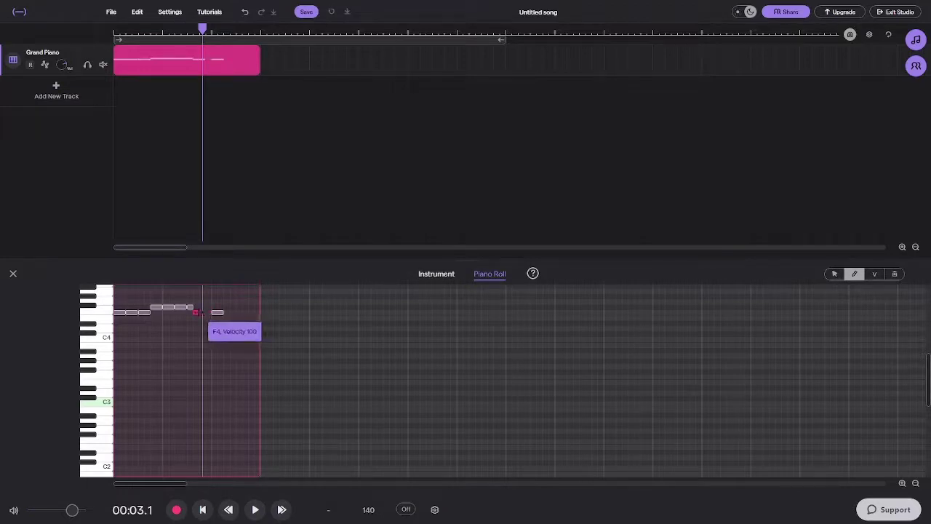
left_click(216, 313)
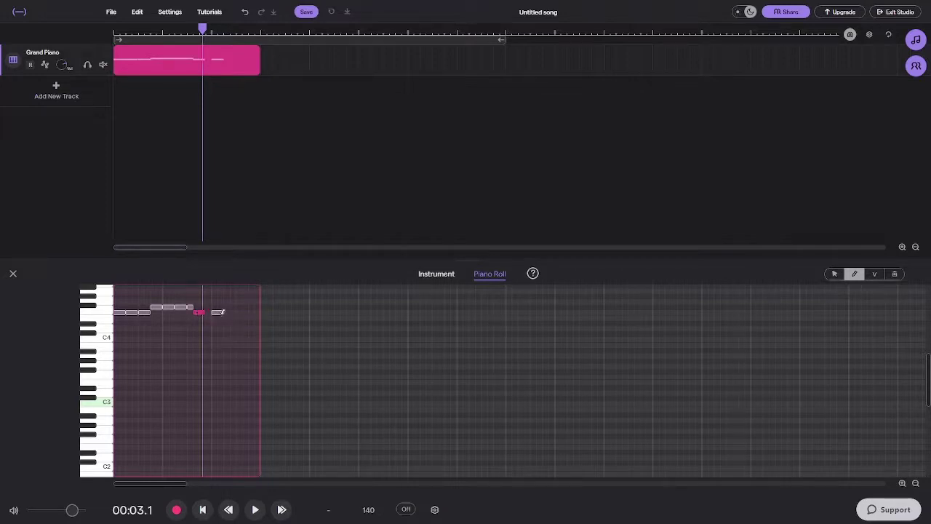
left_click_drag(217, 316, 209, 313)
key("space")
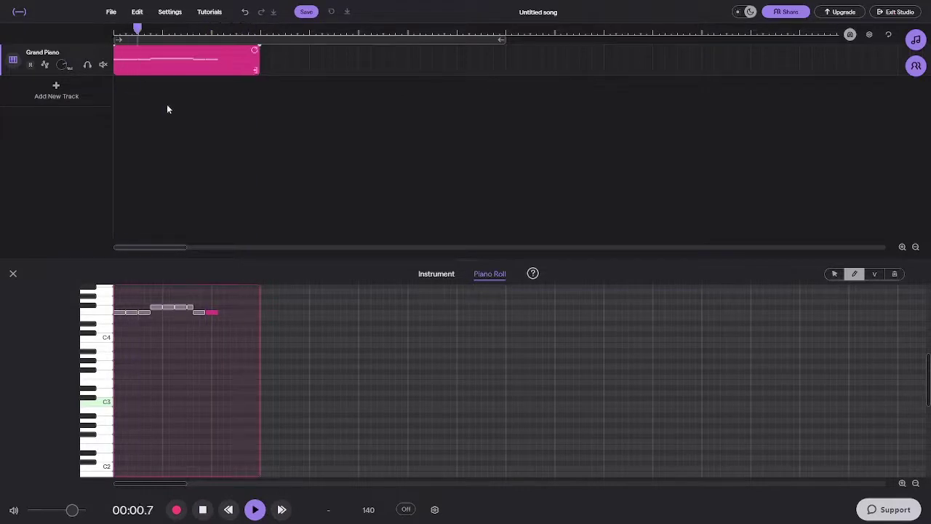
key("space")
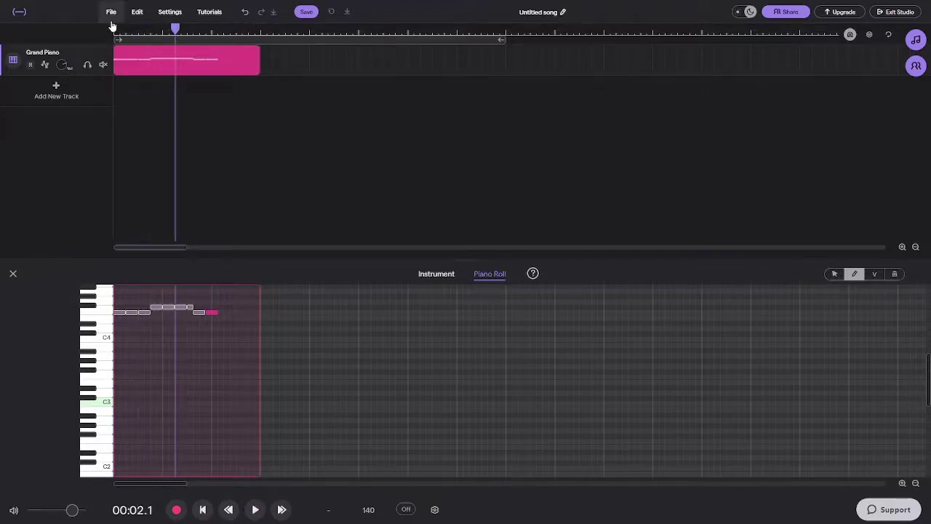
Step: Play the melody from the start and replay its ending to check the timing of the last notes
left_click(113, 27)
key("space")
left_click(915, 247)
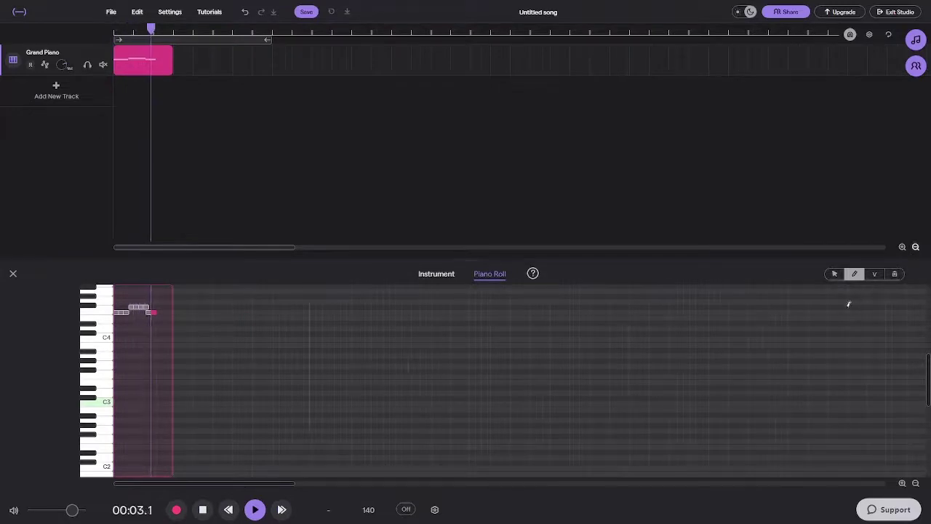
key("space")
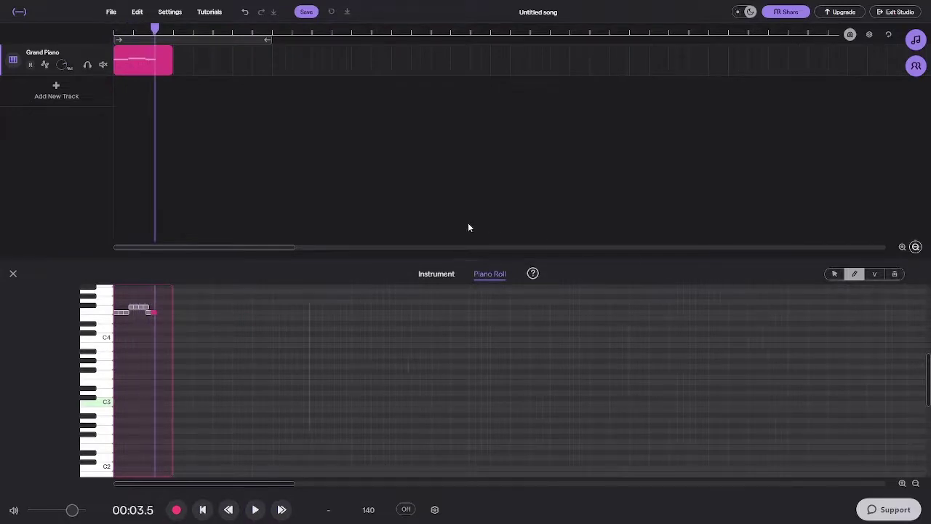
left_click(904, 247)
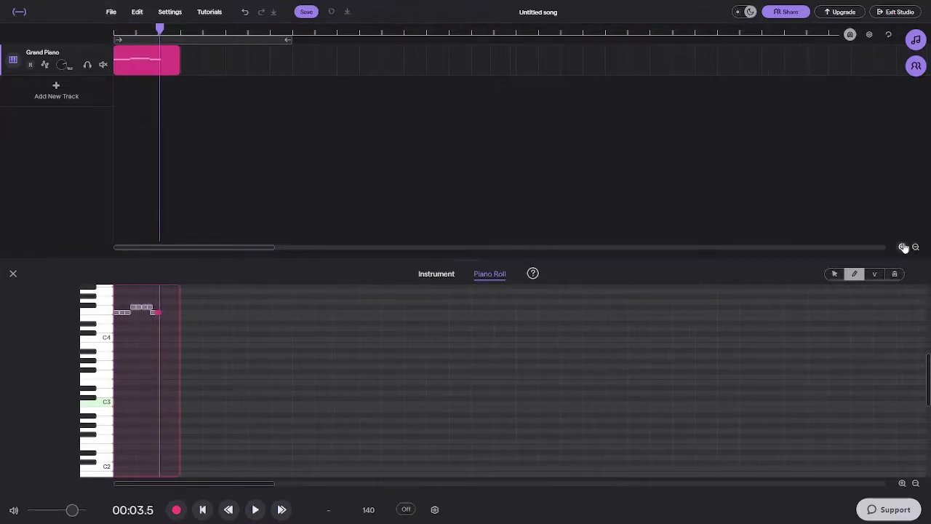
left_click(151, 33)
key("space")
key("space")
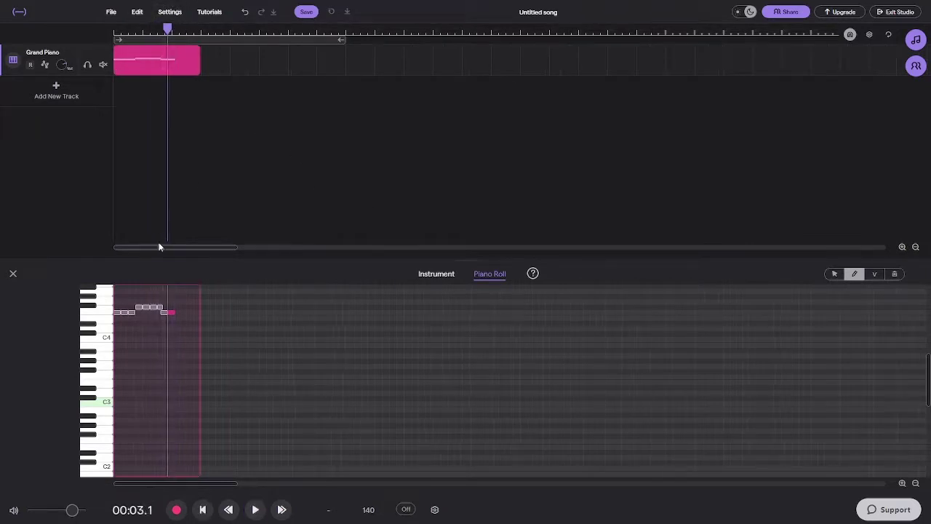
left_click(901, 247)
left_click(901, 247)
left_click(901, 247)
left_click(901, 248)
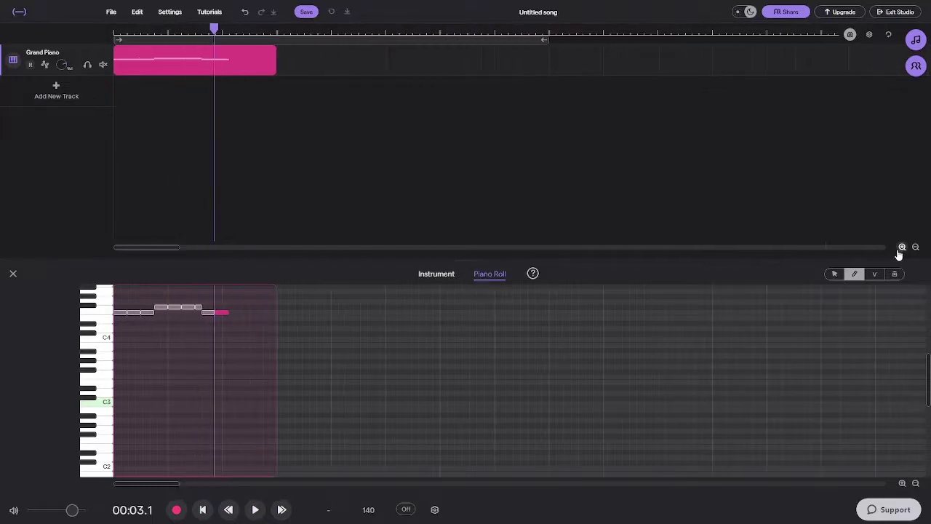
Step: Play the melody from the start, shorten the last two F4 notes by half, and move the final one earlier to close the gap
left_click(115, 34)
key("space")
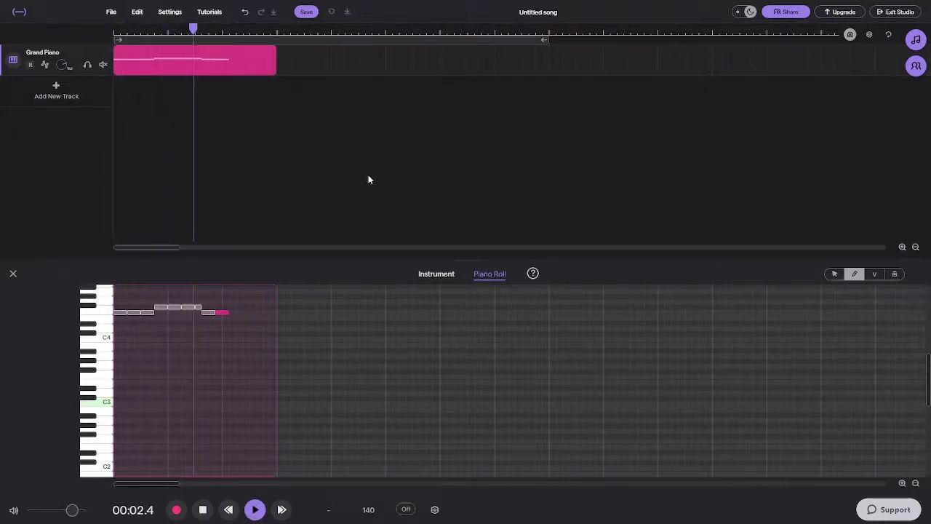
key("space")
left_click(201, 35)
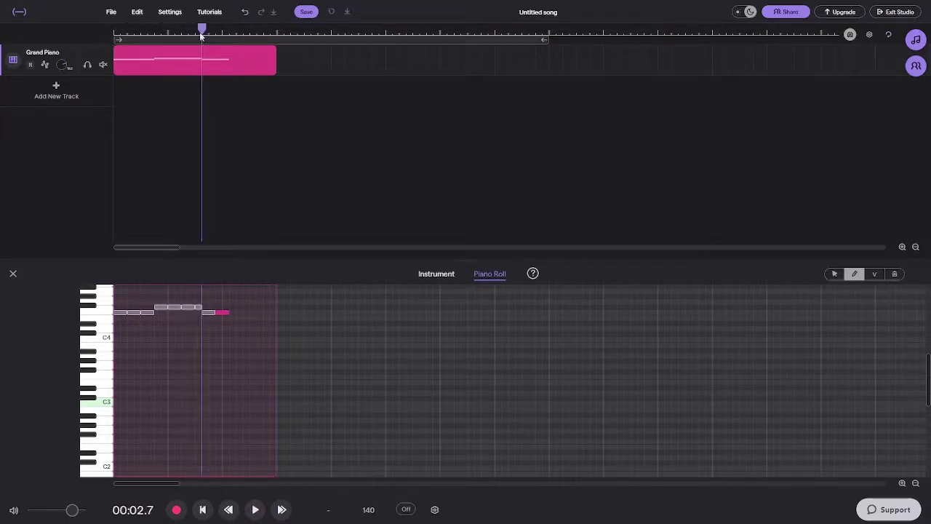
left_click_drag(212, 314, 208, 314)
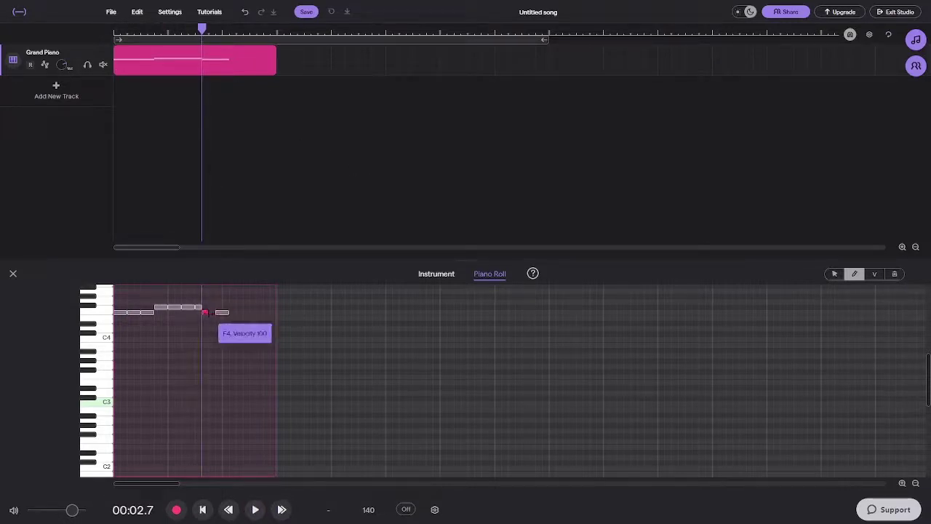
left_click(218, 312)
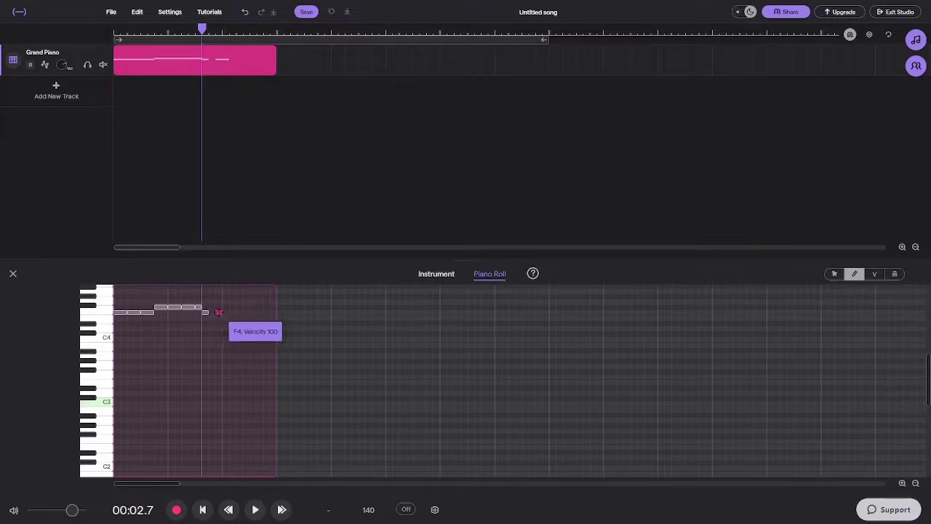
left_click(212, 312)
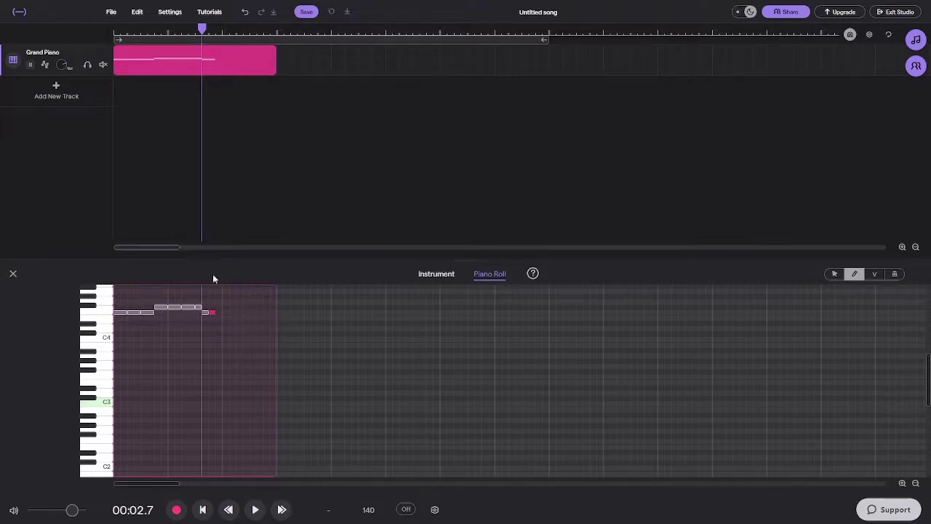
Step: Play the melody from the start to check the timing of the shortened F4 notes
left_click_drag(203, 31, 56, 45)
key("space")
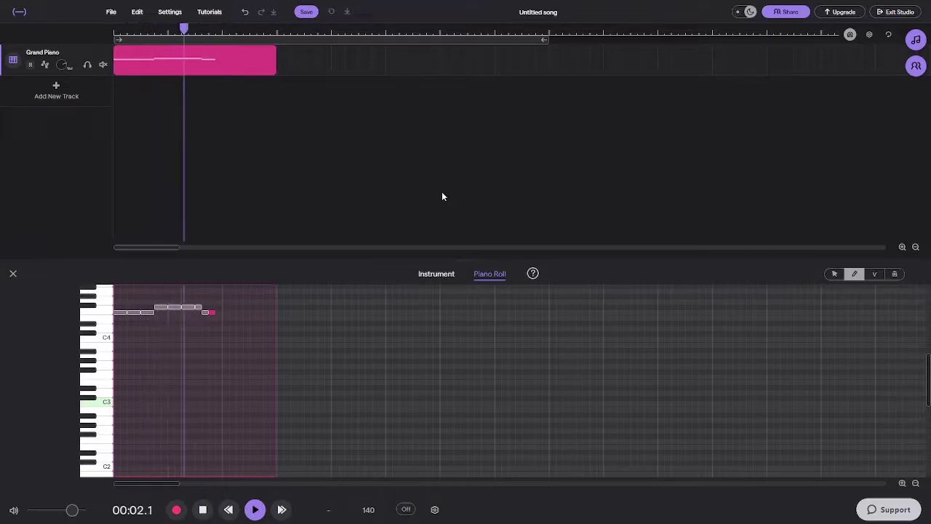
key("space")
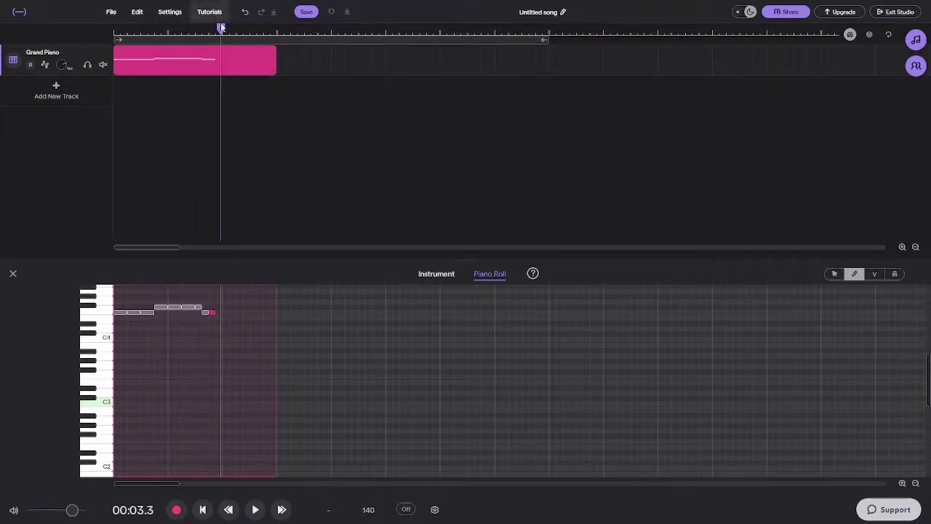
left_click(216, 31)
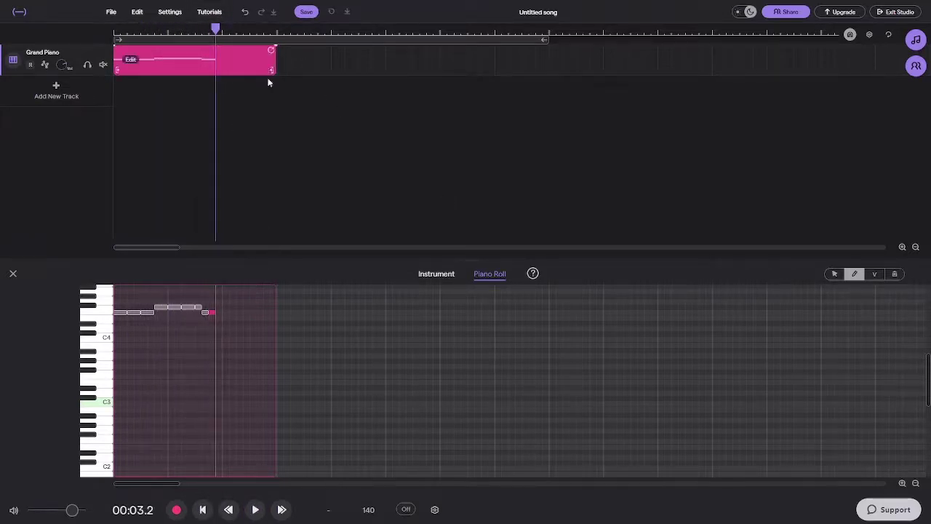
Step: Trim the region's end to two bars and paste a copy of the region directly after it
left_click(222, 29)
left_click_drag(271, 70, 216, 70)
right_click(186, 62)
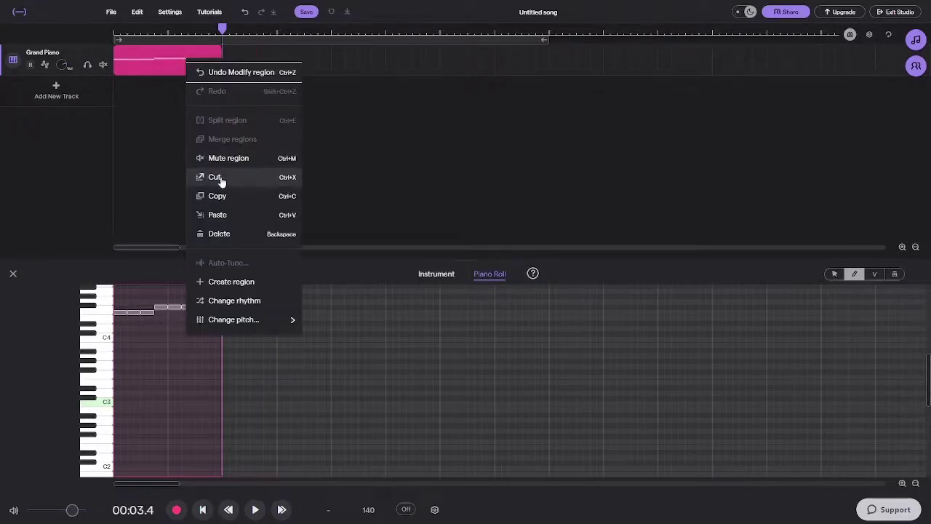
left_click(220, 195)
key("ctrl+v")
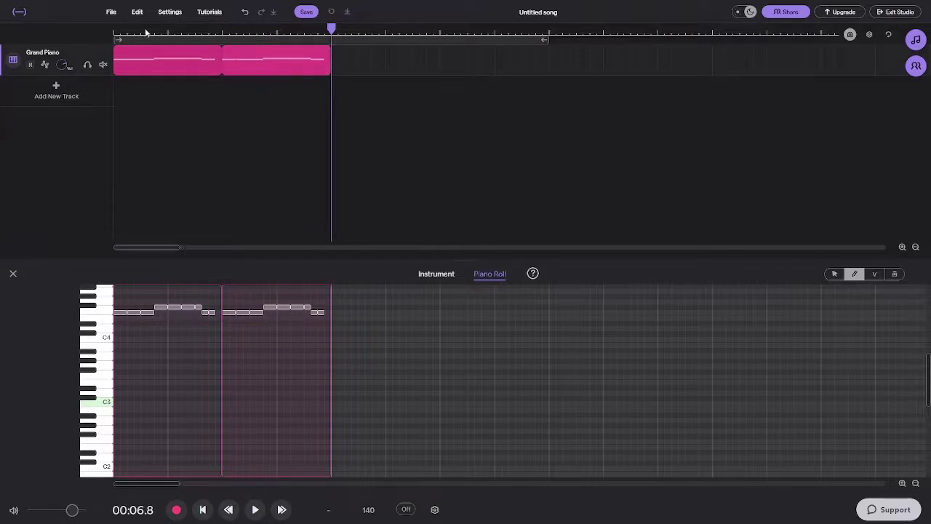
Step: Play both regions from the start to check the transition between them
left_click(114, 32)
key("space")
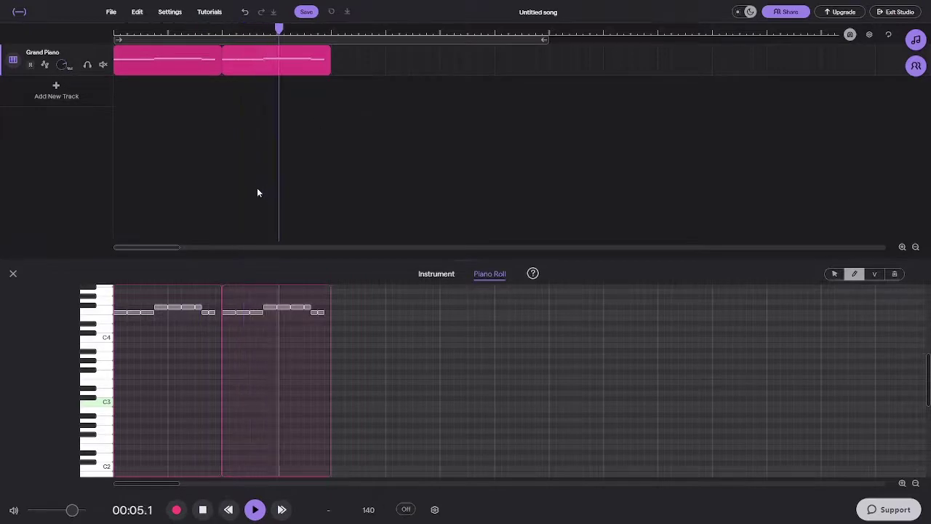
key("space")
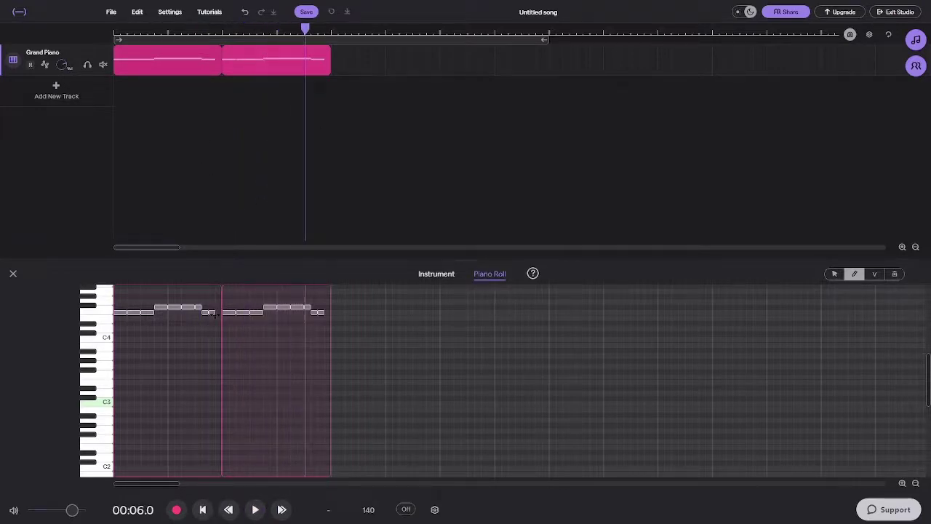
Step: Lengthen the last F4 note of the first region up to the region's end
left_click(210, 313)
left_click_drag(213, 312, 221, 312)
left_click(264, 160)
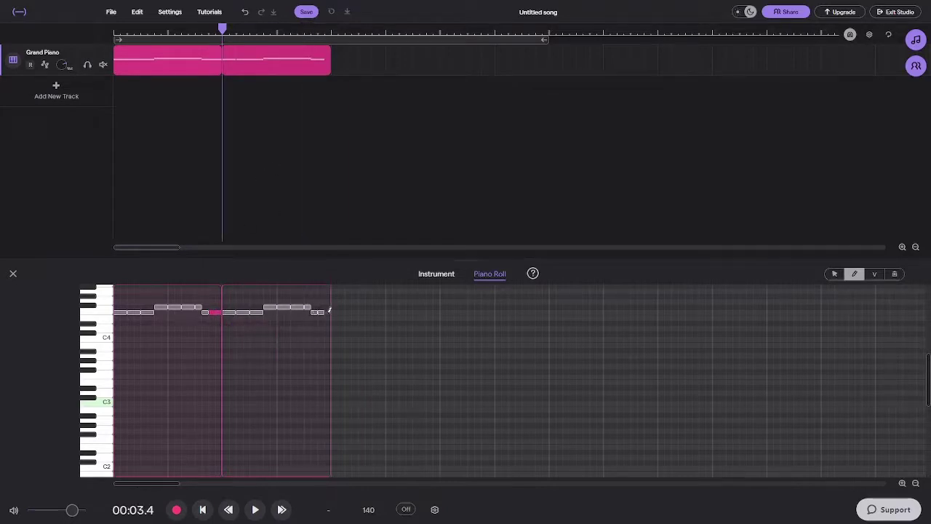
Step: Cut the second region and paste a copy of the lengthened first region in its place
right_click(290, 54)
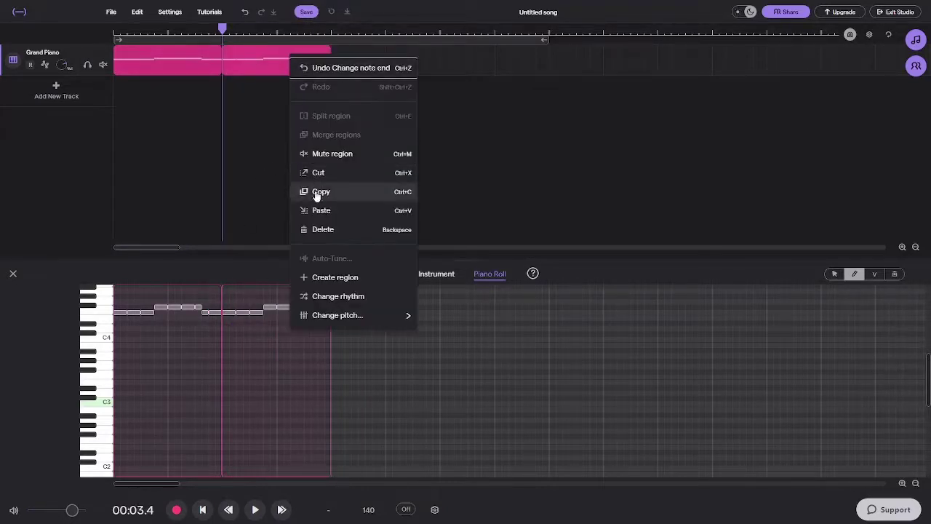
left_click(318, 173)
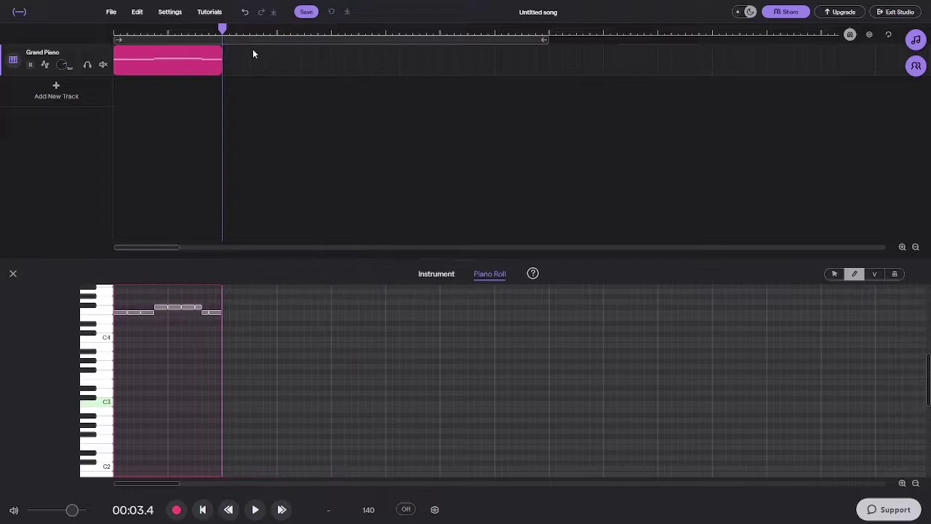
right_click(177, 55)
left_click(211, 212)
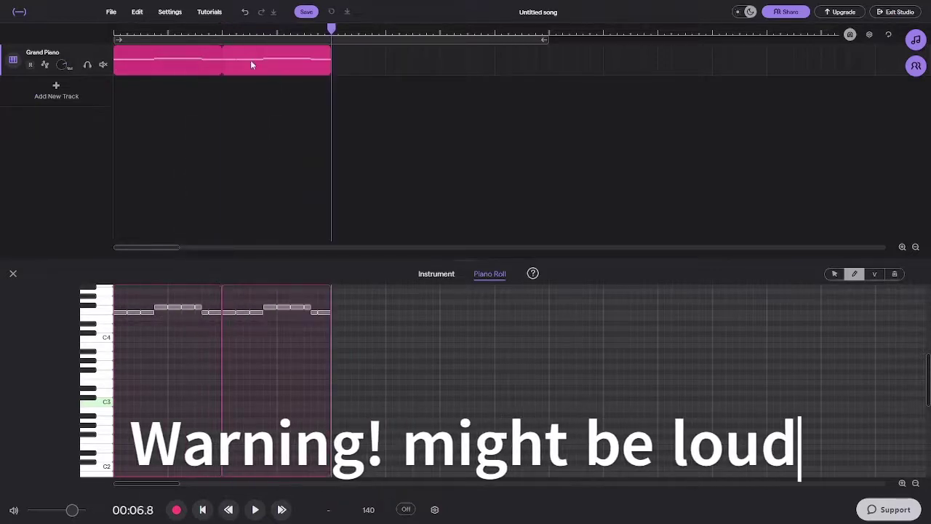
Step: Play the two regions from the start, replay the first one, and place the playhead at its last F4 note
left_click(110, 29)
key("space")
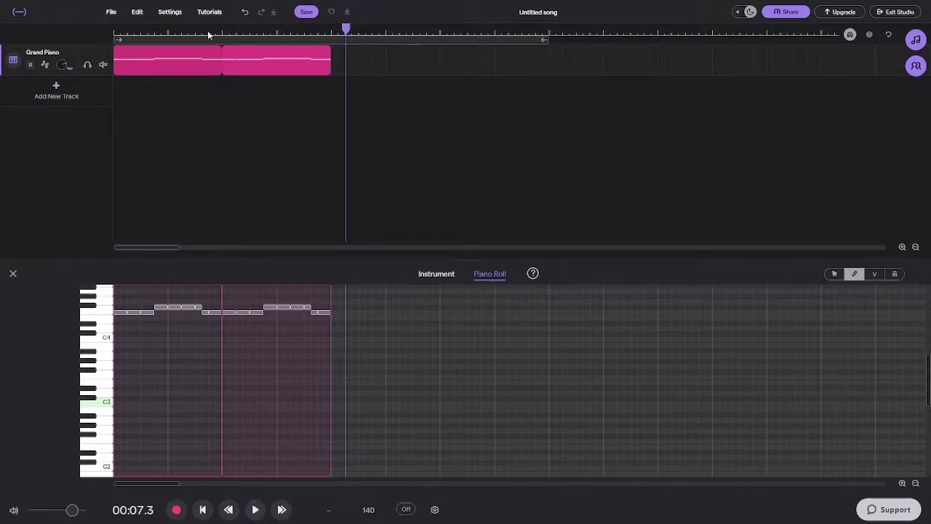
left_click_drag(206, 35, 113, 36)
key("space")
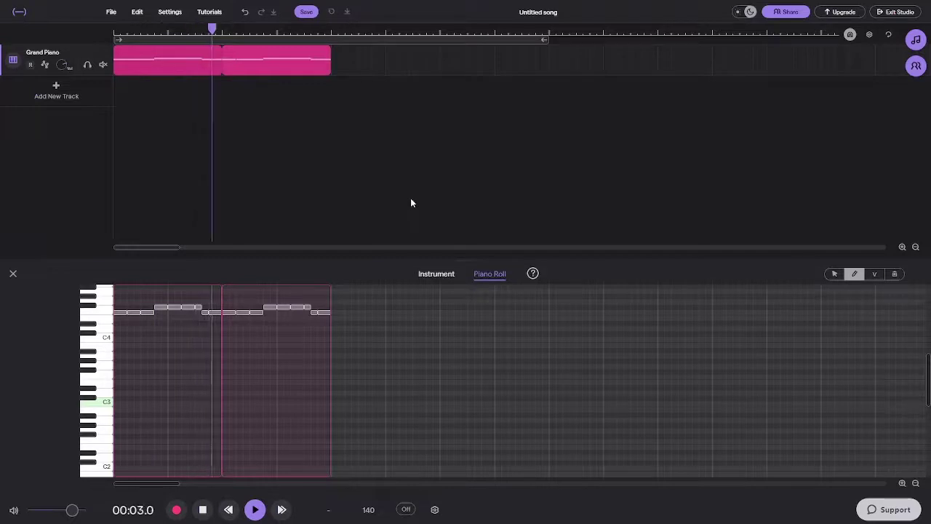
key("space")
left_click_drag(216, 29, 208, 30)
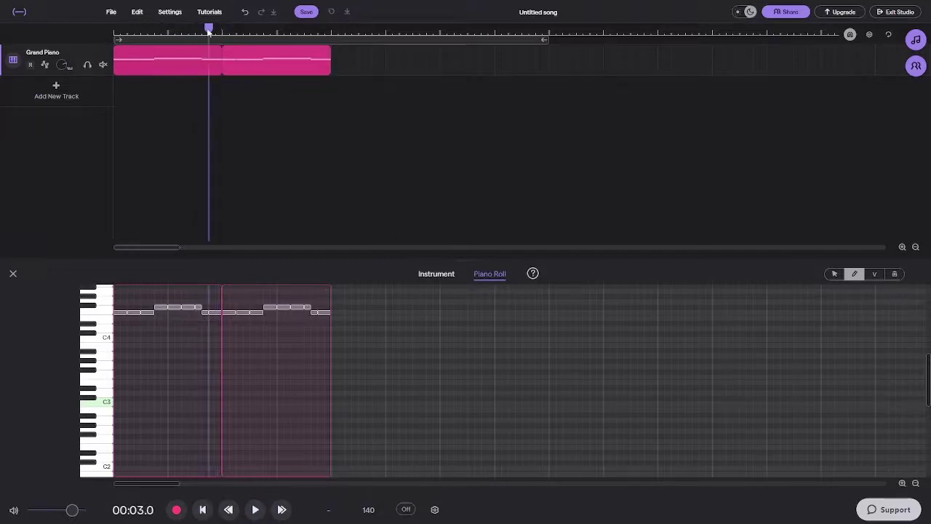
Step: Rework the last F4 note of the first region so it extends to the region's end, and play back the result
left_click(214, 315)
left_click(212, 312)
left_click(211, 312)
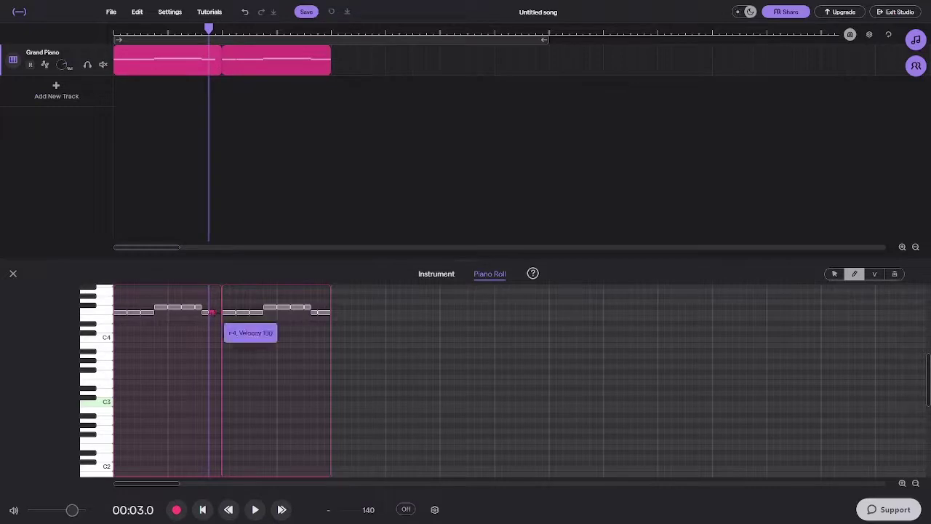
key("space")
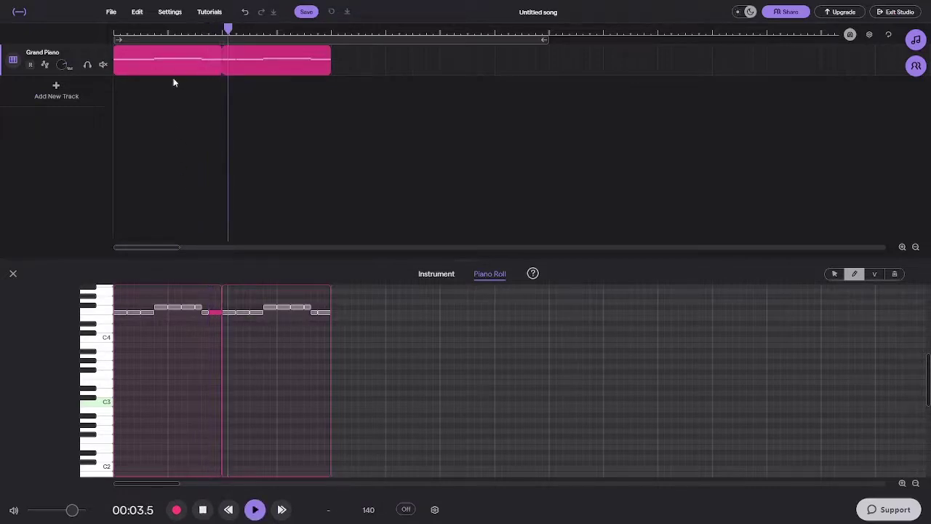
left_click(183, 33)
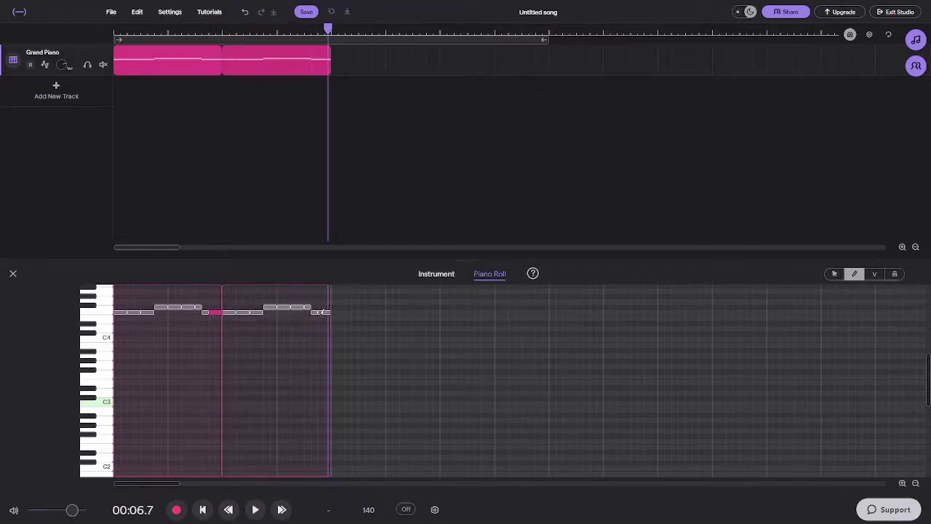
Step: Cut the second region, paste a copy directly after the first region again, and play it back
right_click(289, 77)
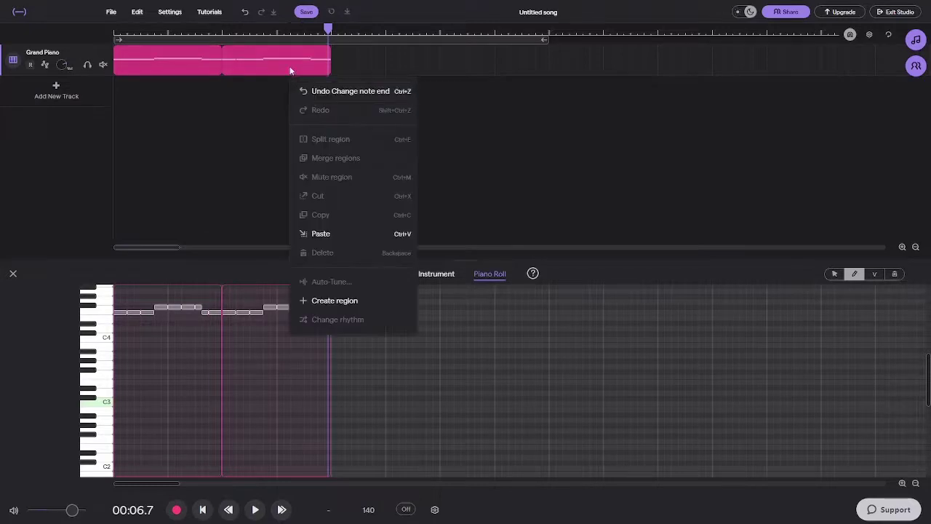
left_click(266, 46)
right_click(257, 64)
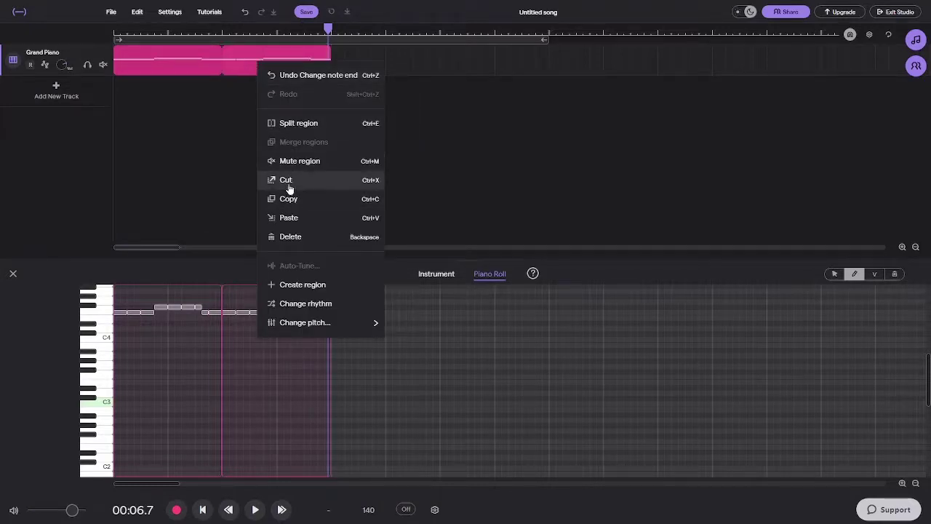
left_click(285, 181)
left_click_drag(215, 32, 221, 29)
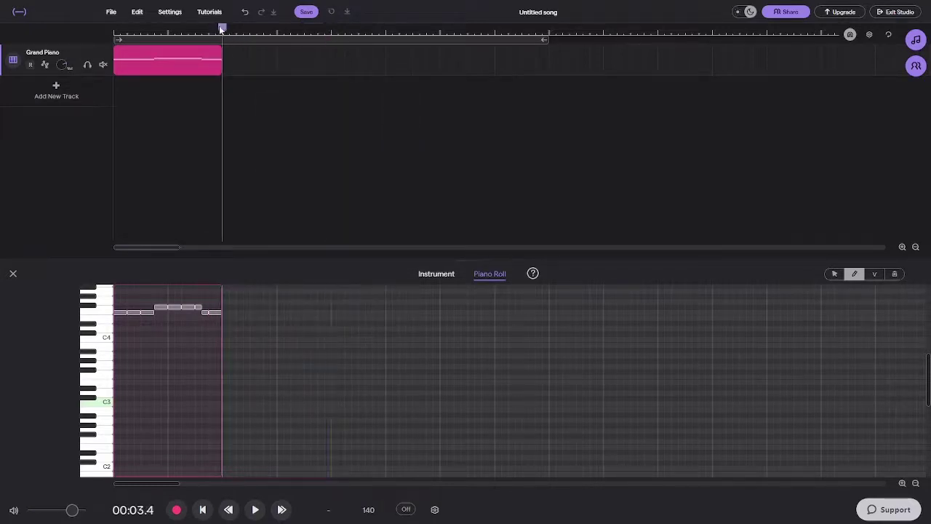
right_click(197, 56)
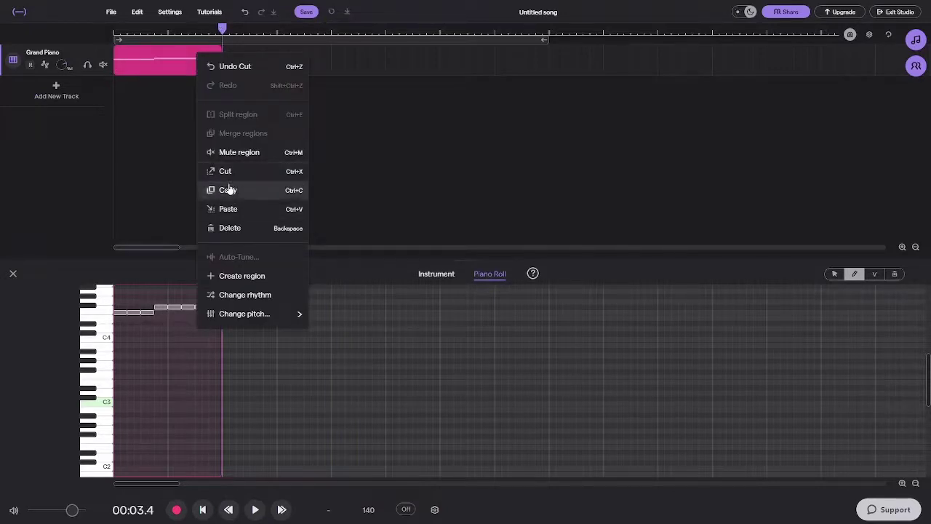
left_click(228, 208)
key("space")
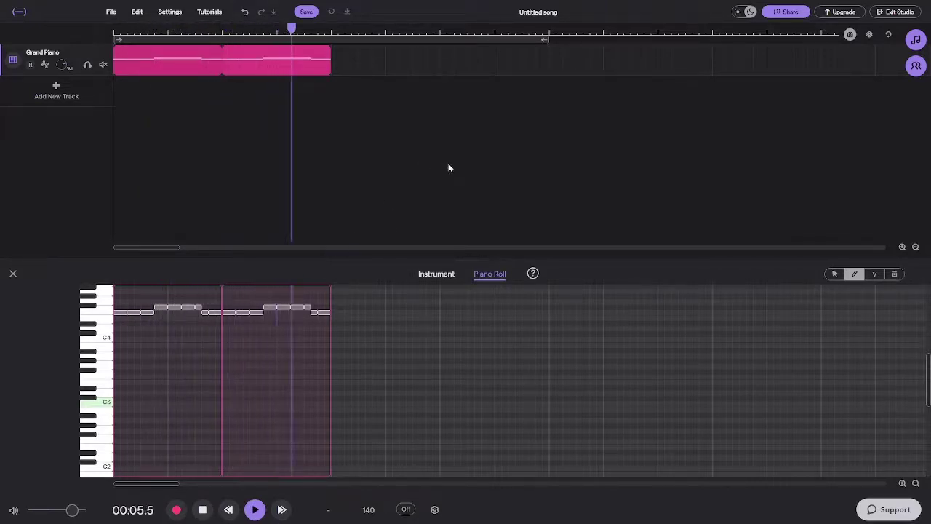
Step: Paste two more copies of the two-bar region directly after the second region
left_click(337, 32)
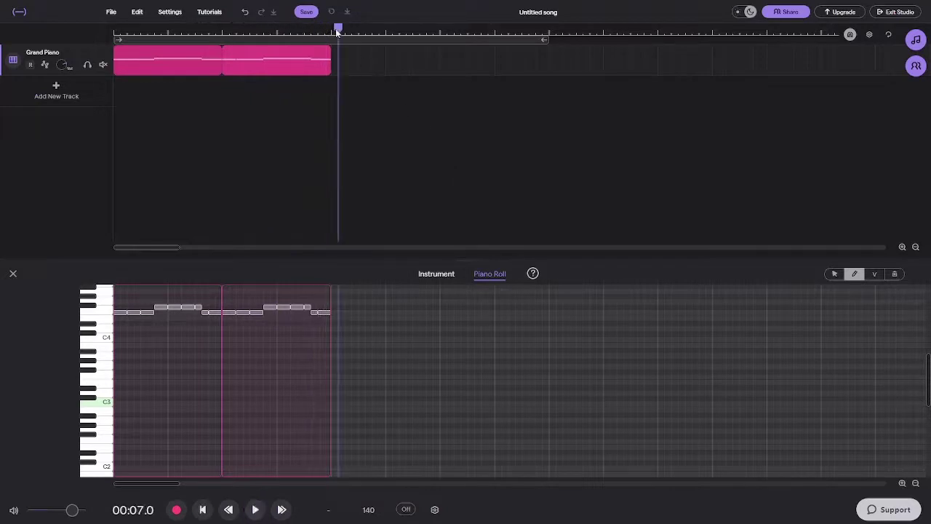
mouse_move(337, 32)
left_mouse_down()
mouse_move(317, 25)
mouse_move(330, 28)
left_mouse_up()
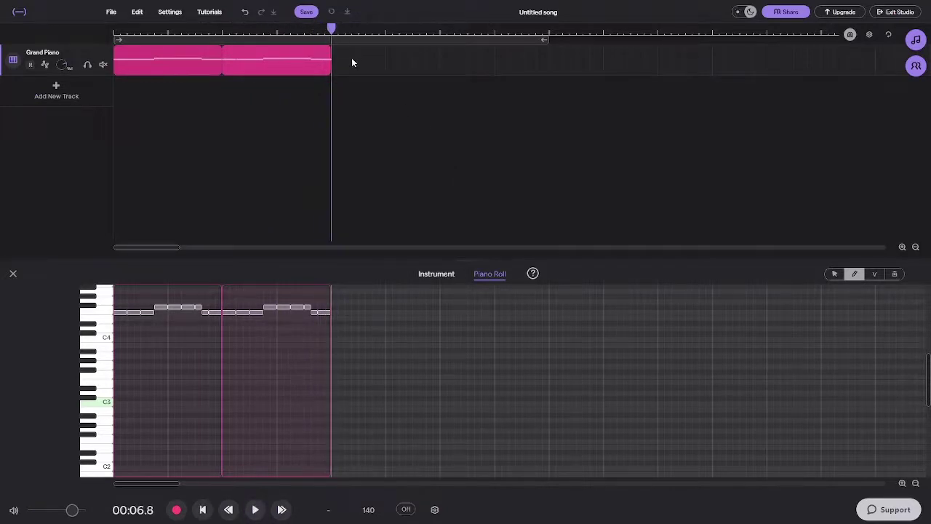
right_click(320, 62)
left_click(334, 27)
key("ctrl+v")
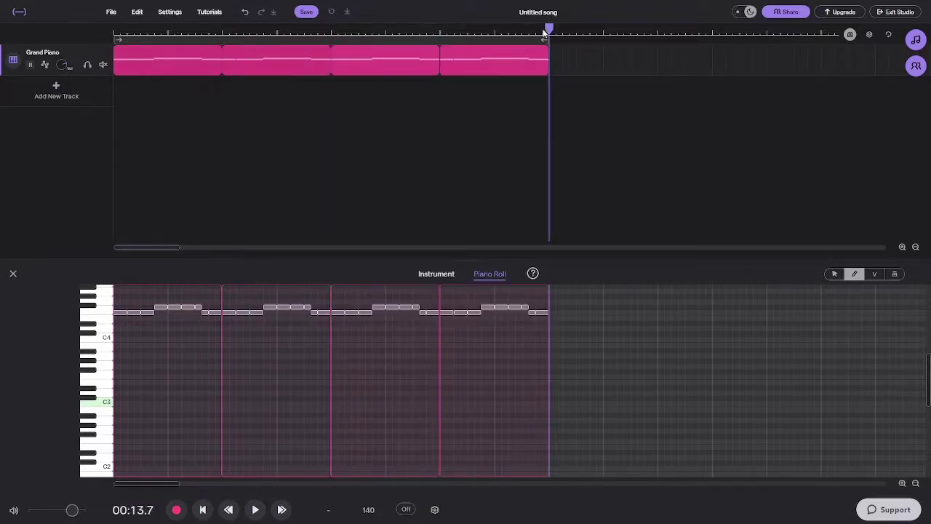
Step: Duplicate the four regions directly after the fourth one so the melody fills 16 bars
mouse_move(544, 32)
left_mouse_down()
mouse_move(516, 28)
mouse_move(550, 27)
left_mouse_up()
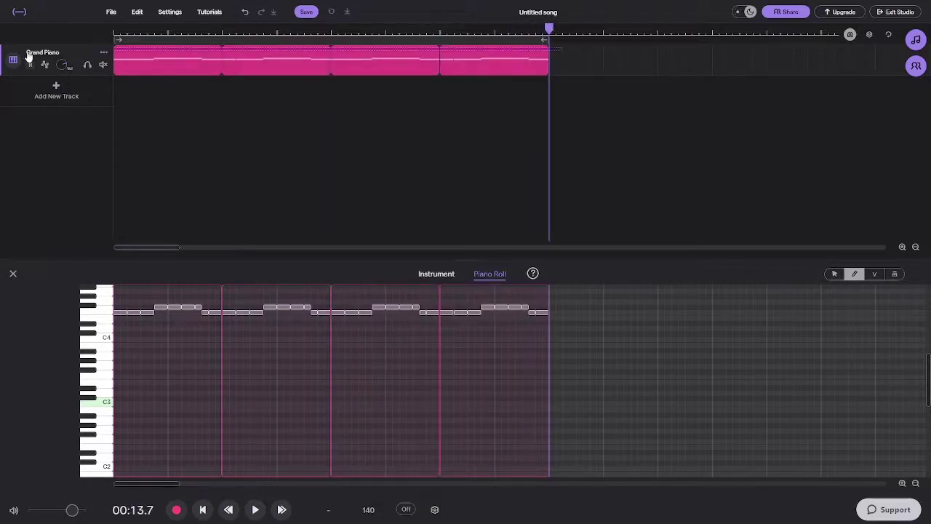
key("ctrl+d")
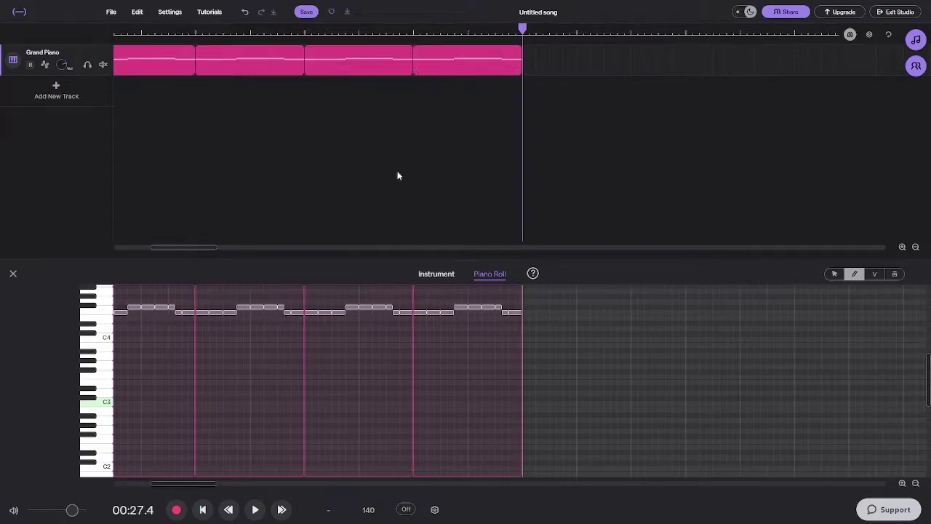
left_click_drag(182, 246, 166, 248)
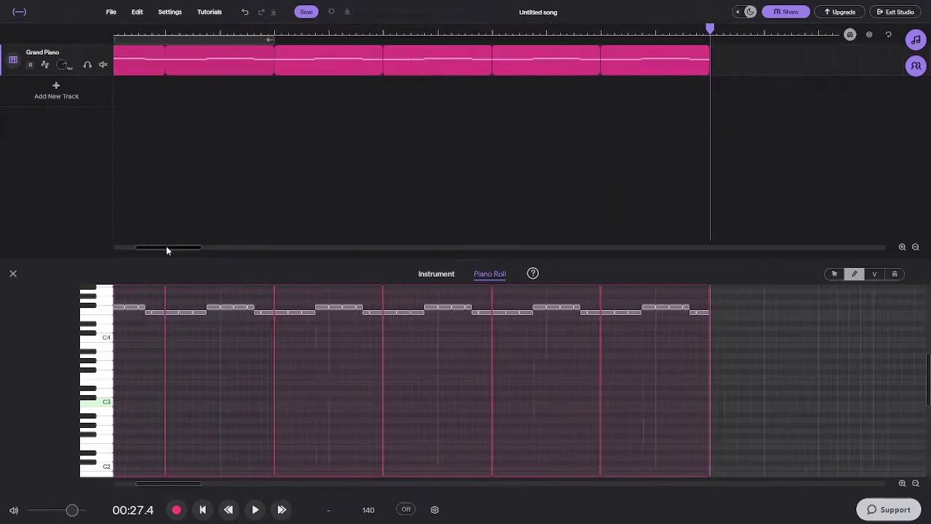
Step: Place the playhead at 13.7 seconds and add a Drum and beats track below the Grand Piano
left_click(275, 32)
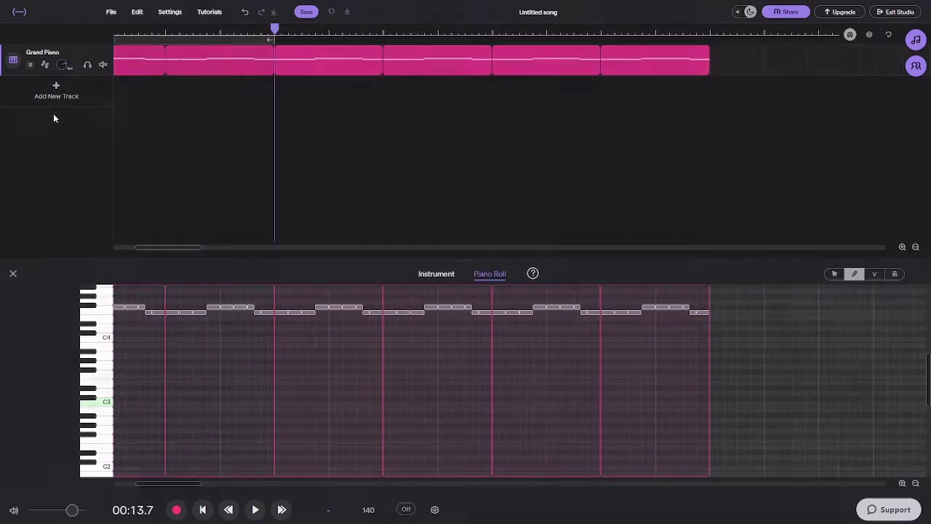
left_click(56, 93)
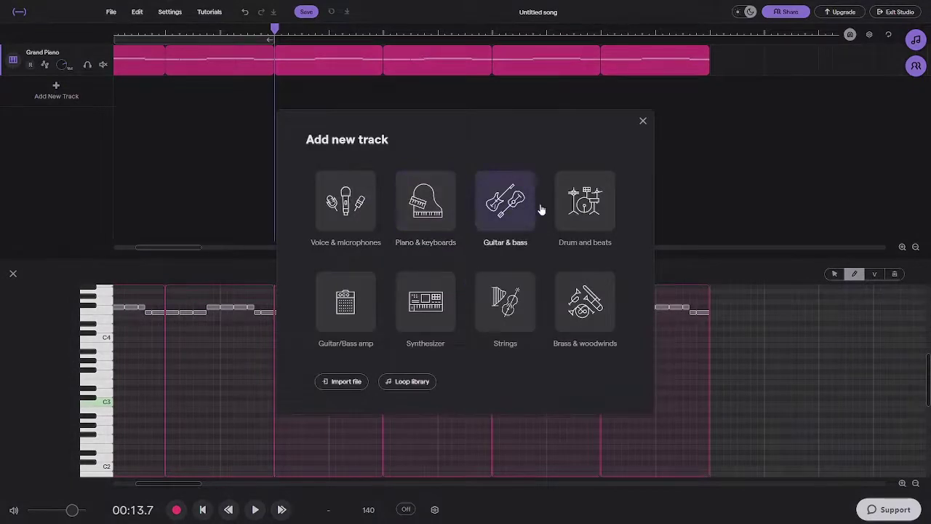
left_click(589, 218)
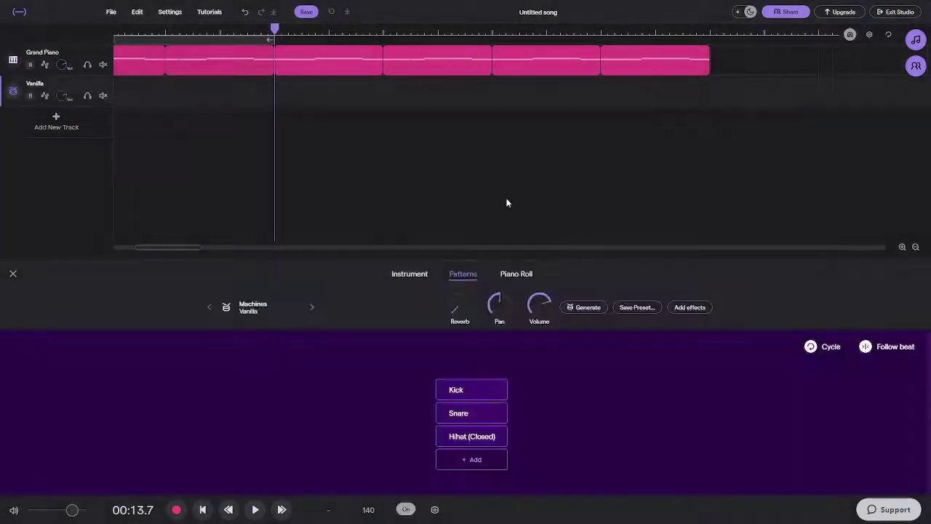
Step: Search the instrument presets for "beanie", load the Beanie machine on the drum track, and preview its sound
left_click(411, 274)
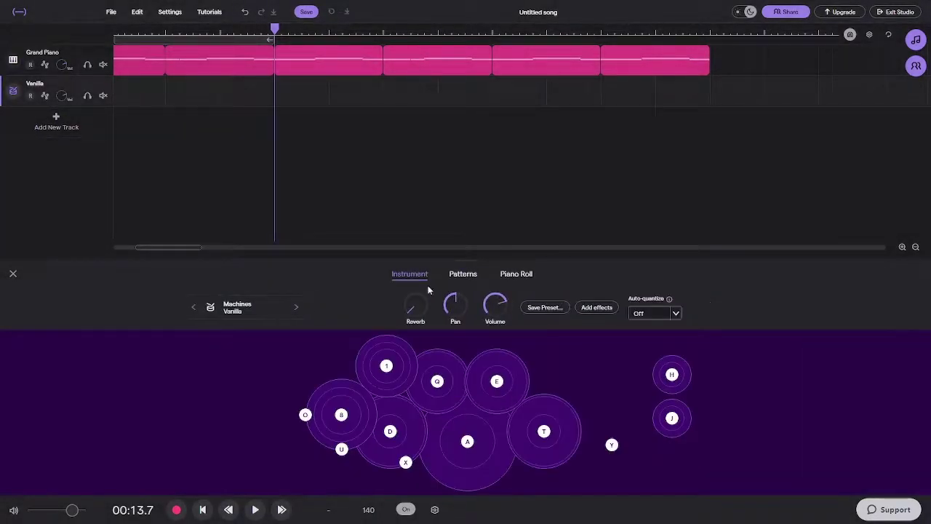
left_click(246, 309)
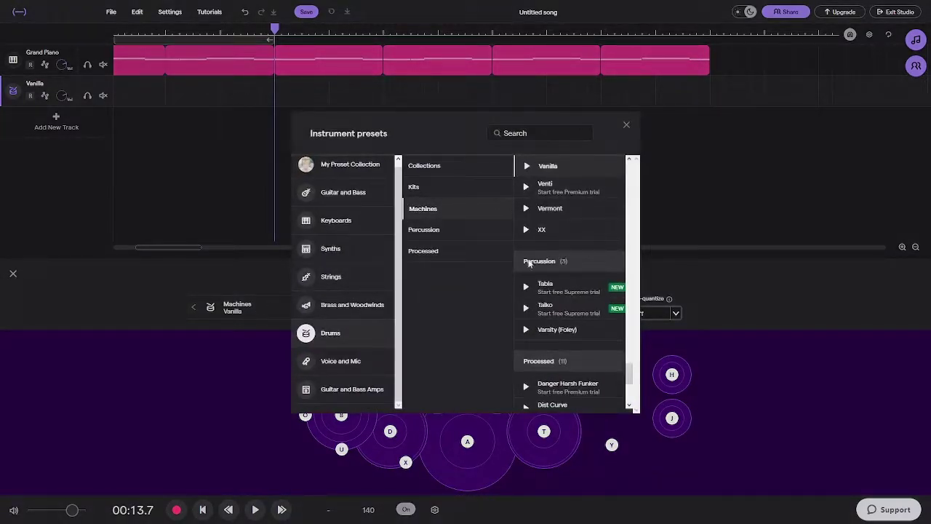
left_click(539, 133)
type("b")
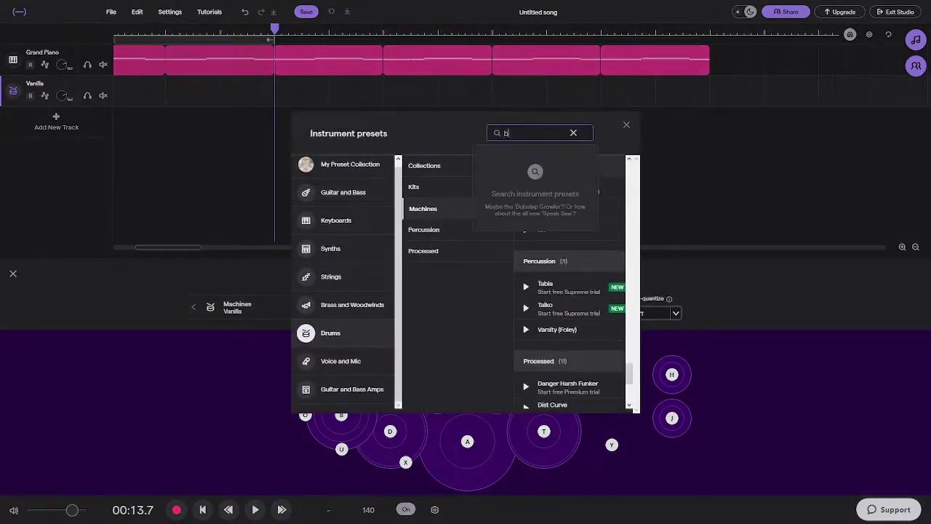
type("eanie")
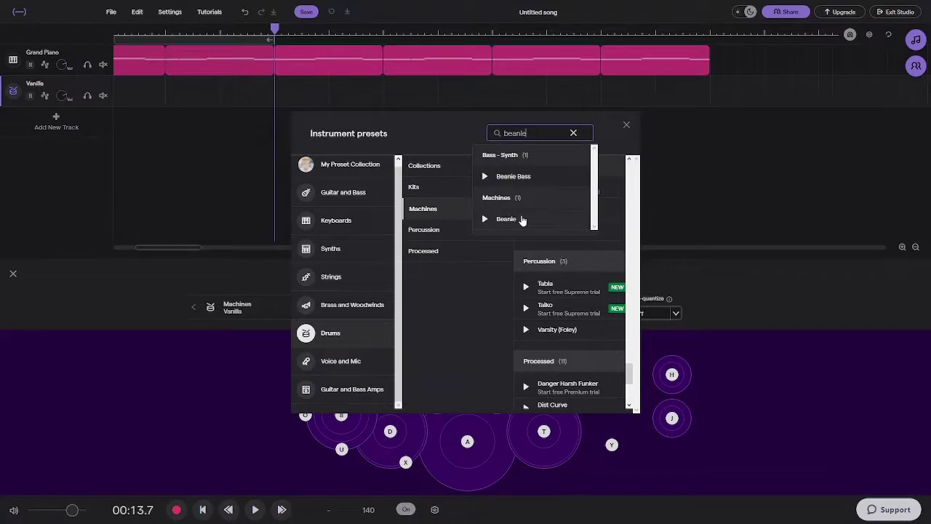
left_click(522, 219)
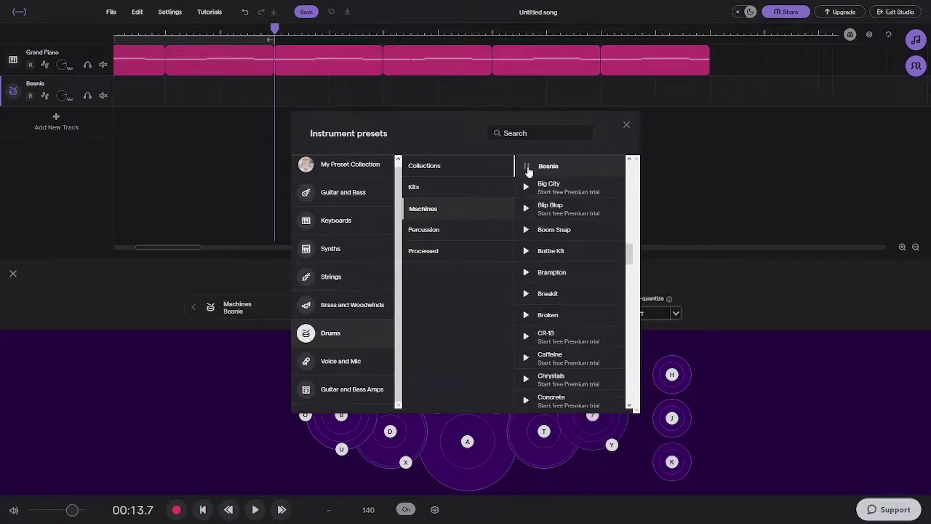
left_click(666, 188)
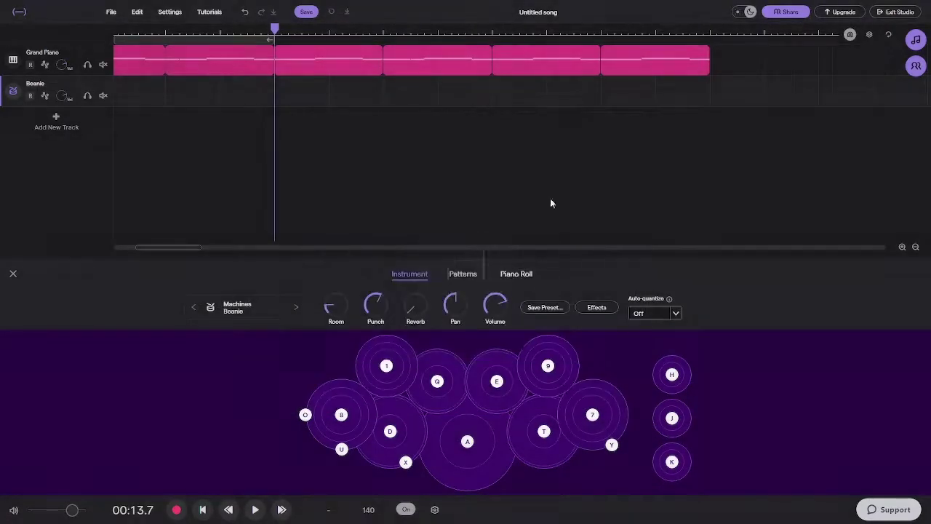
Step: Audition several of the Beanie drum pads, including A, K and H
left_click(484, 445)
left_click(464, 406)
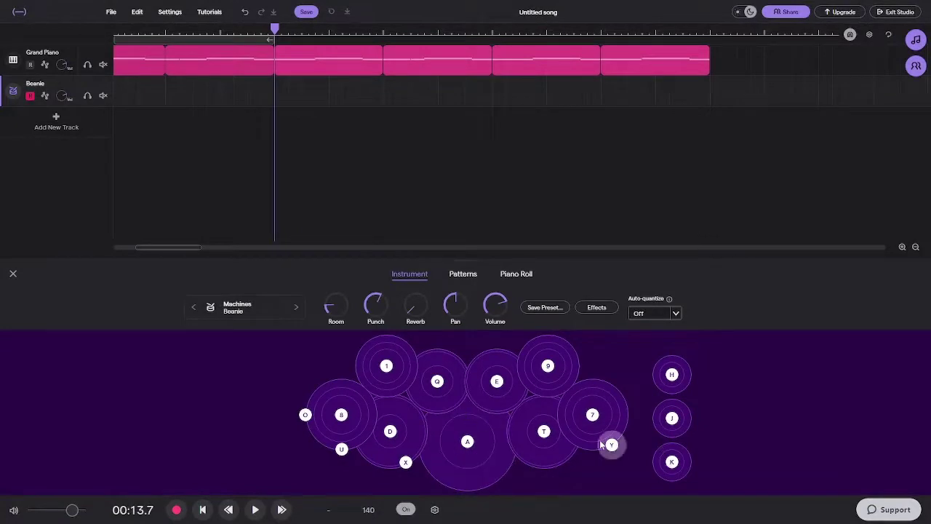
left_click(668, 460)
left_click(672, 377)
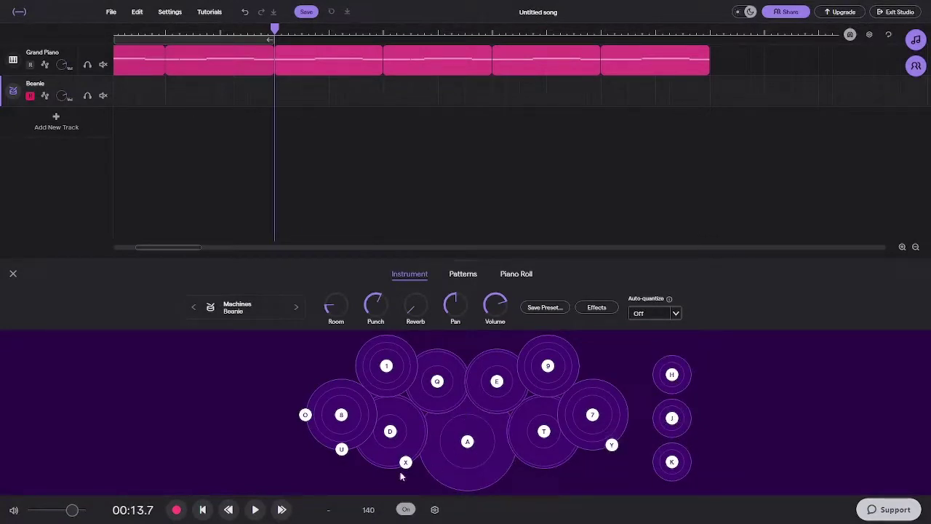
Step: Draw a Db1 note at about 8.7 seconds in the Beanie track's piano roll to start a new drum region
left_click(469, 277)
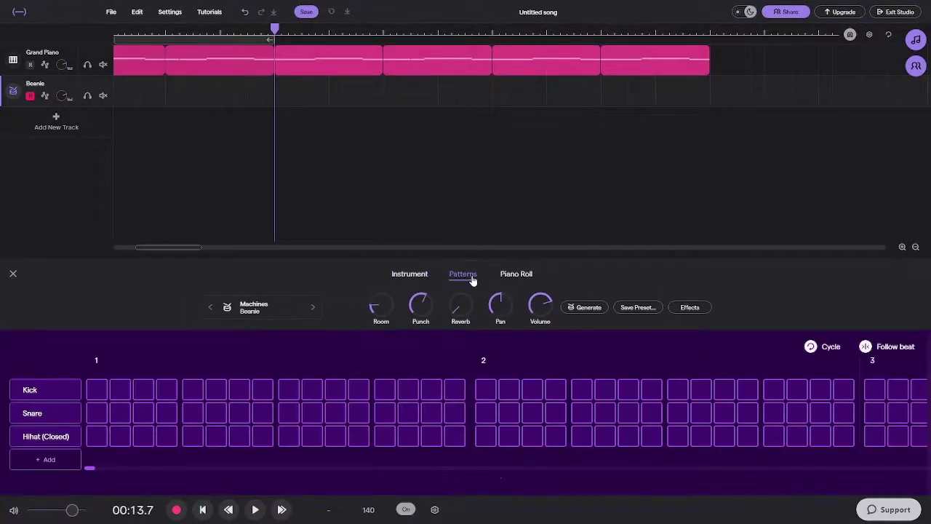
left_click(519, 277)
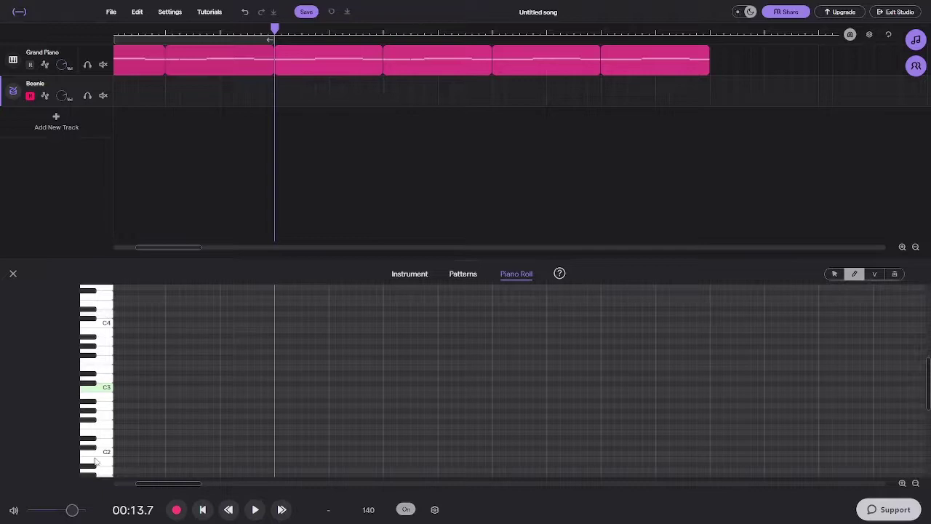
scroll(103, 450, "down", 1)
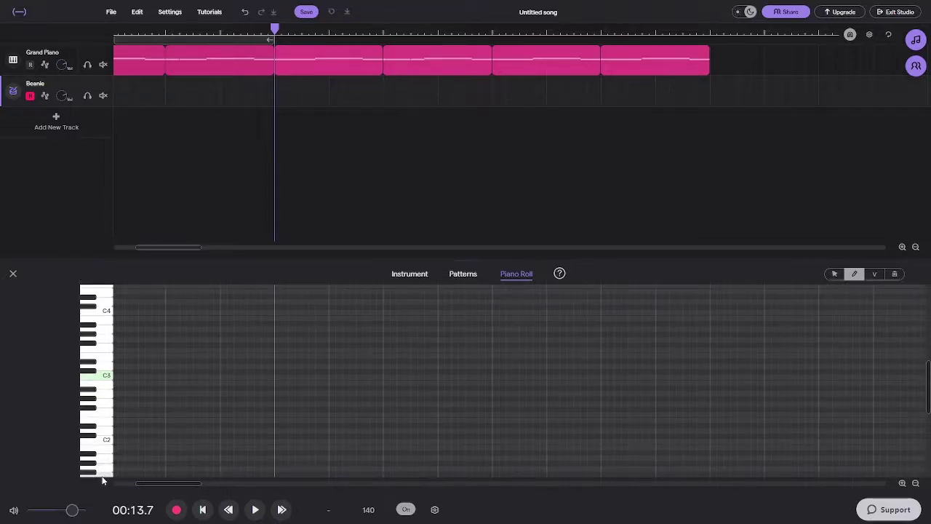
scroll(106, 467, "down", 1)
scroll(106, 475, "down", 1)
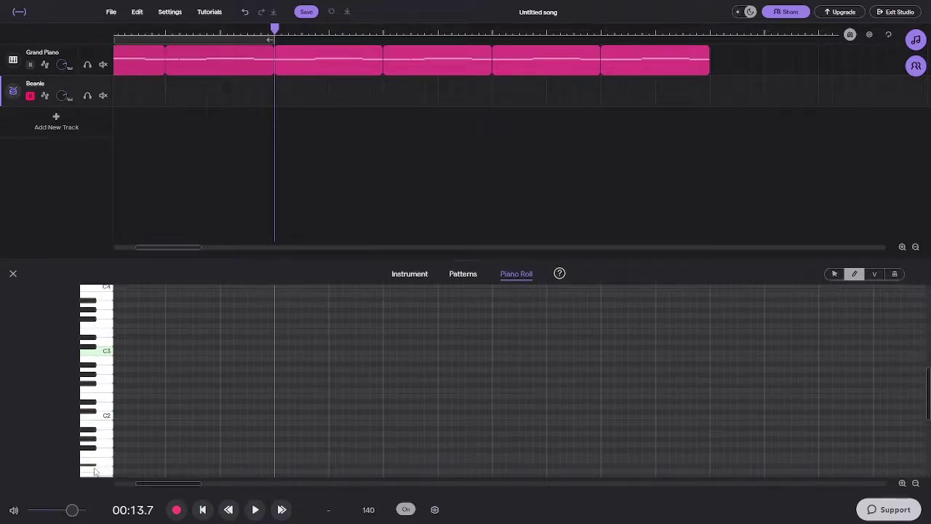
scroll(95, 470, "down", 1)
left_click(118, 465)
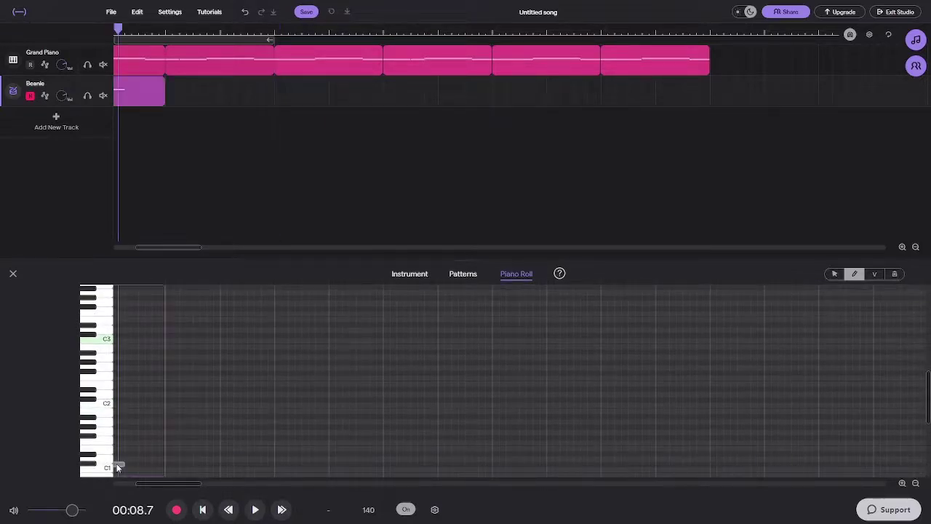
Step: Play back the new drum region together with the piano from its start
key("space")
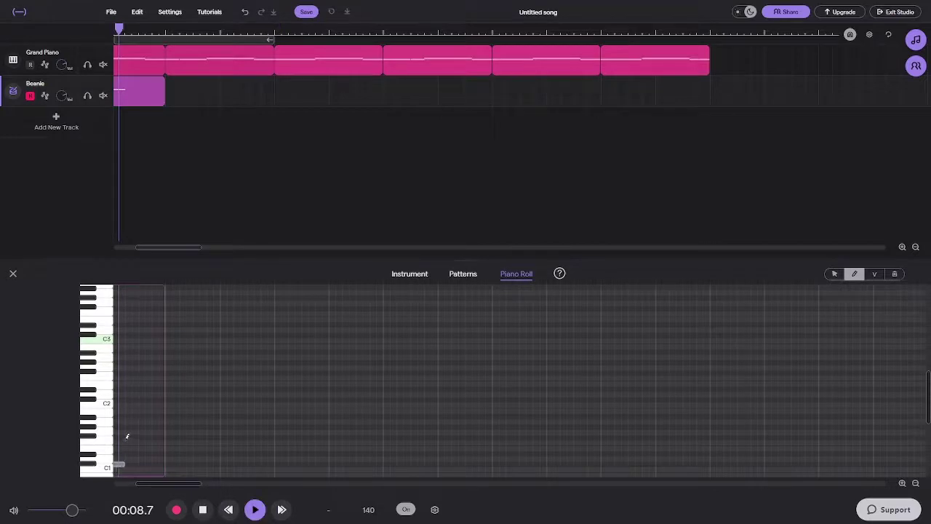
left_click(119, 34)
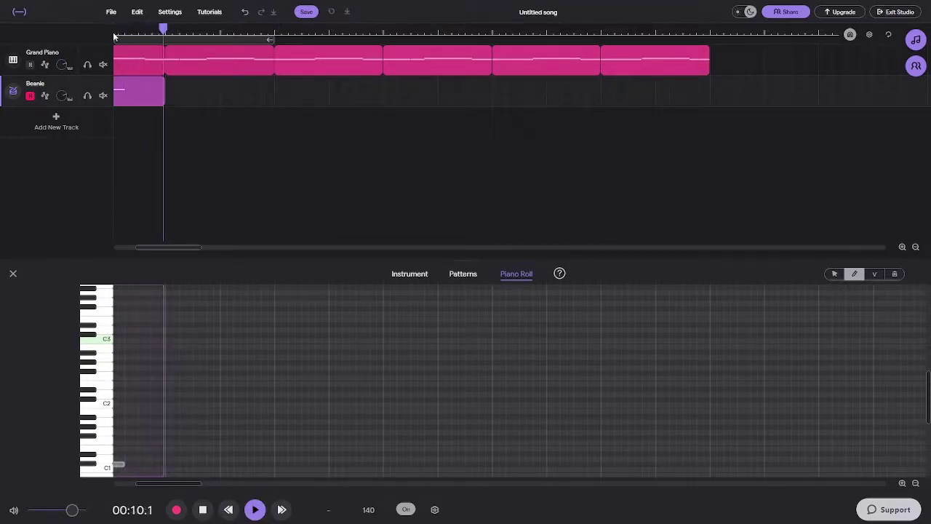
left_click(119, 35)
key("space")
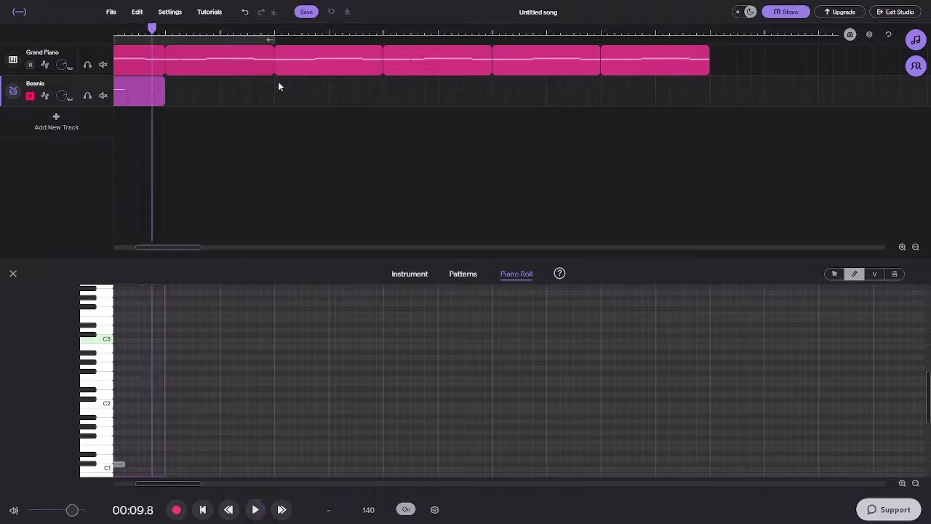
Step: Move the drum region to 13.7 seconds, aligned with the start of the fifth piano region, and play back that passage
left_click_drag(136, 103, 324, 114)
key("space")
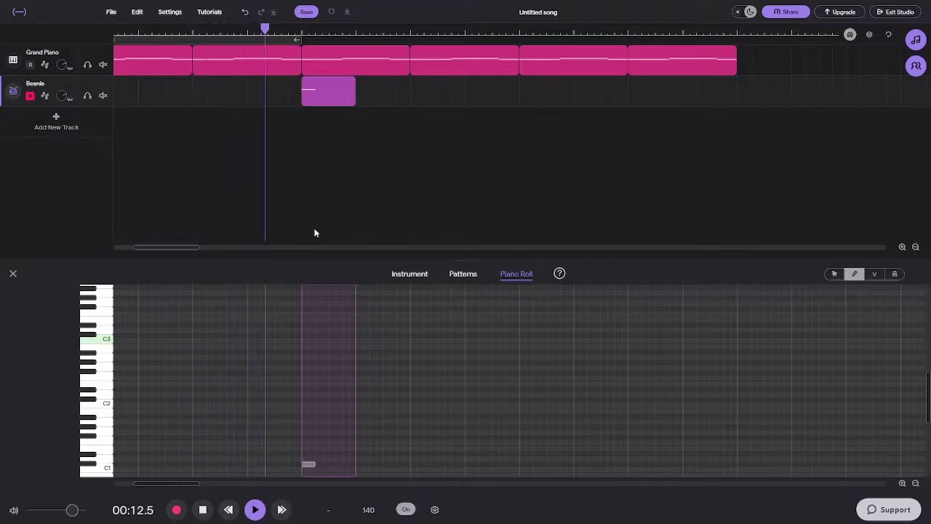
key("space")
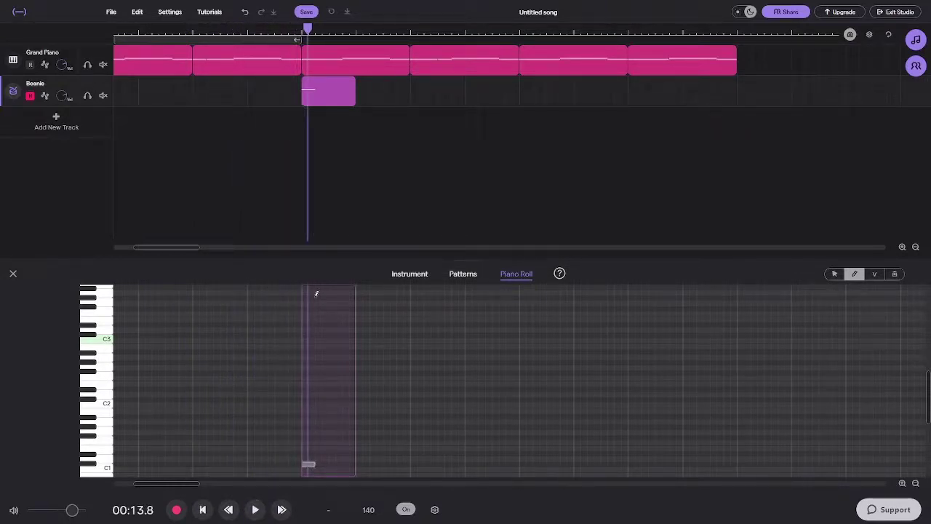
key("space")
key("space")
left_click_drag(326, 31, 281, 30)
key("space")
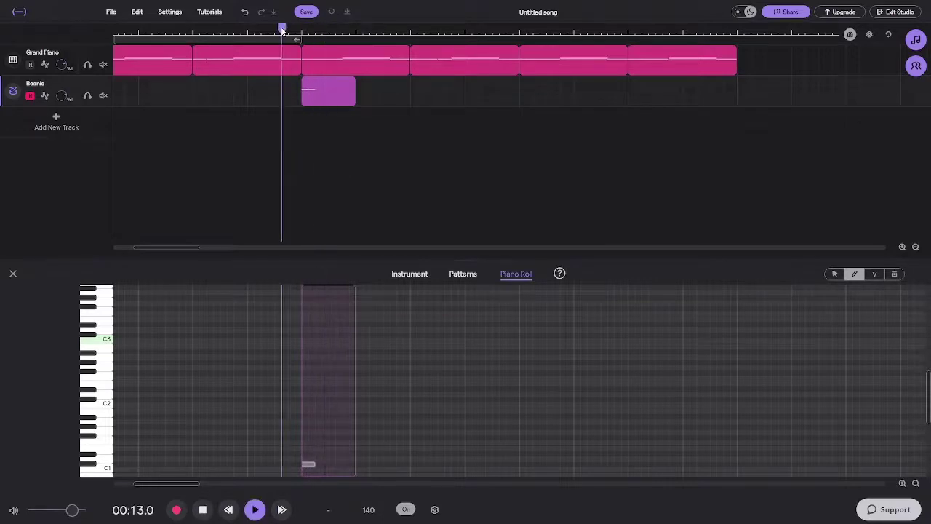
key("space")
Step: Mute the Beanie track, locate the beat at 14.5 seconds by playback, and move the Db1 note to start there
left_click(101, 95)
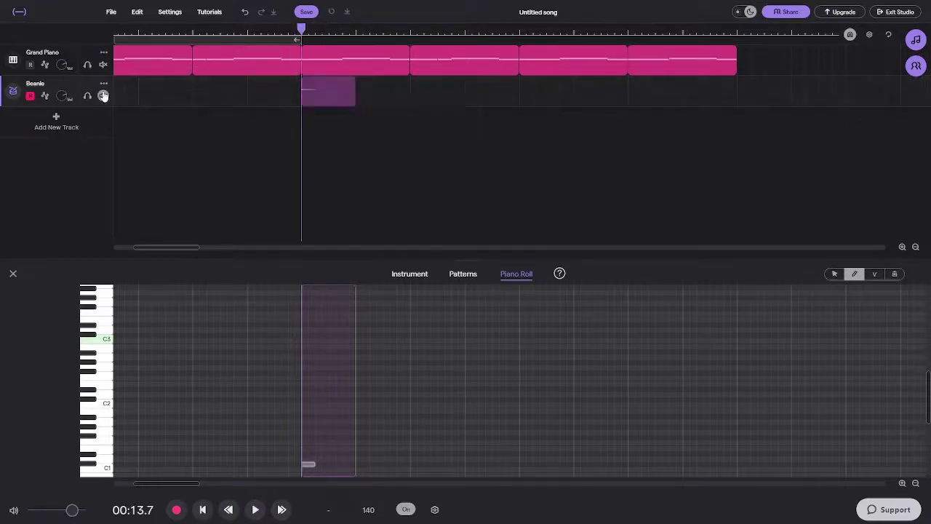
key("space")
left_click(296, 30)
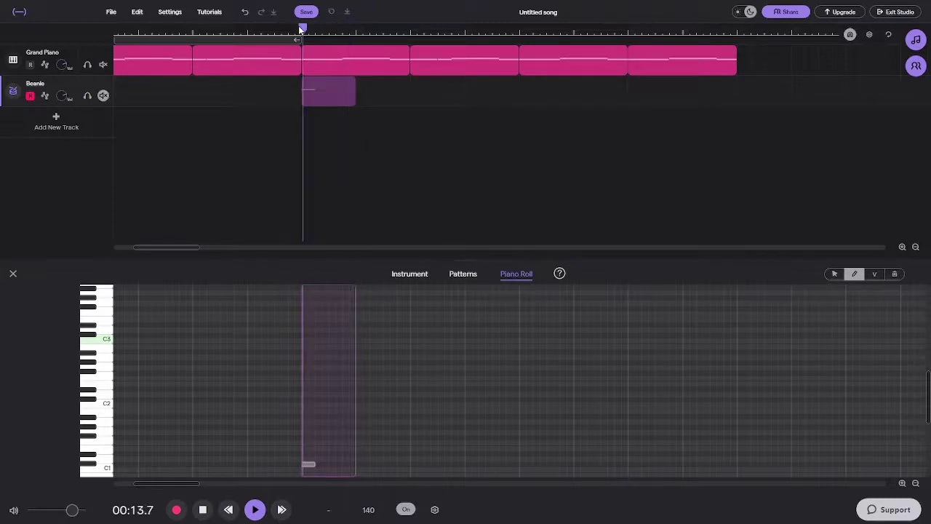
key("space")
left_click(329, 31)
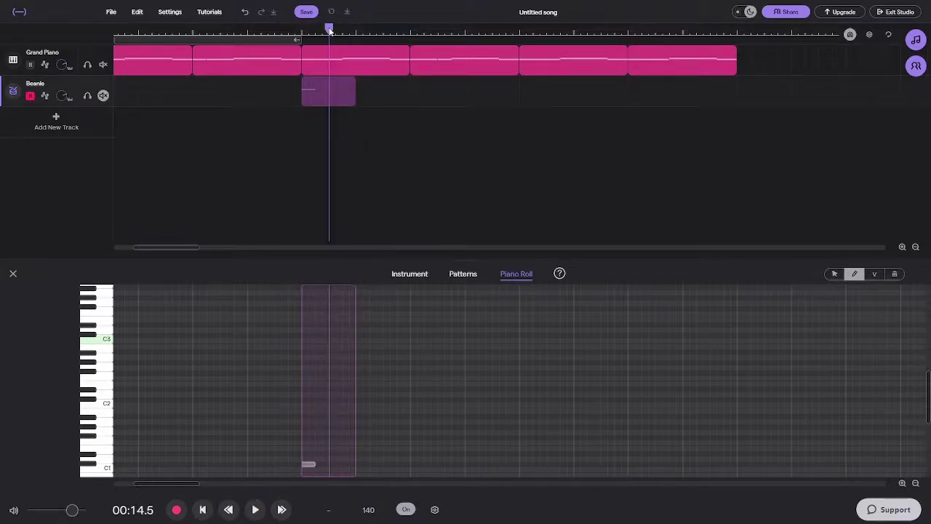
left_click_drag(307, 465, 336, 424)
Step: Unmute the Beanie track, play back the moved note, and return the playhead to 14.5 seconds
key("space")
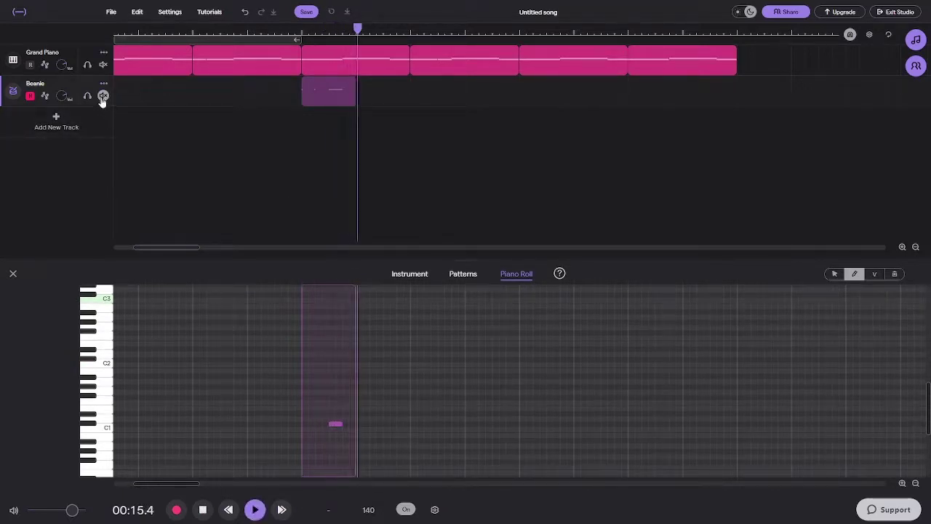
left_click(296, 31)
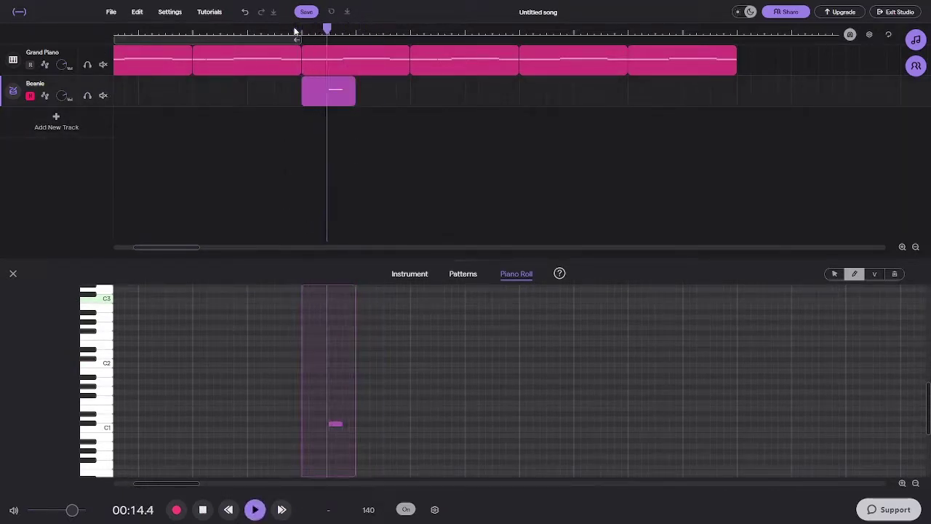
left_click_drag(343, 30, 331, 33)
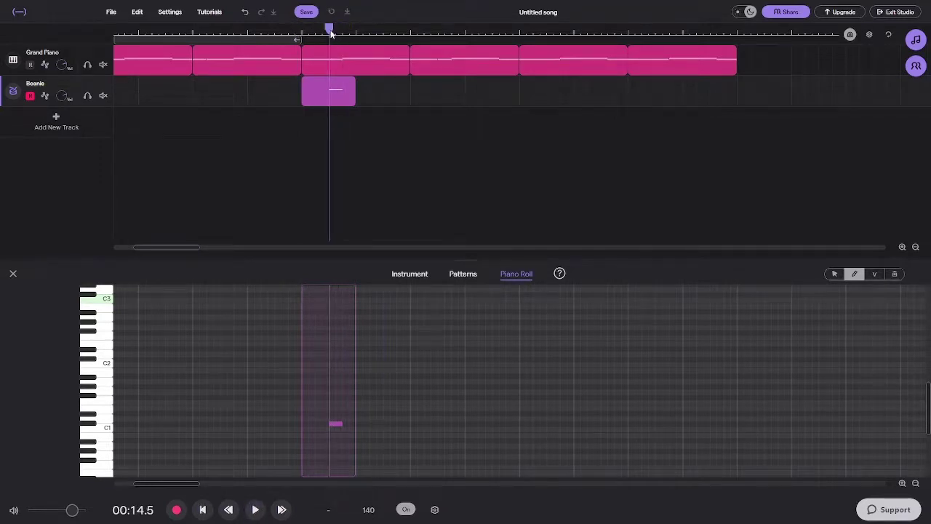
Step: Extend the drum region to two bars to match the piano region above, and shorten its Db1 note to half its length
left_click_drag(351, 101, 406, 101)
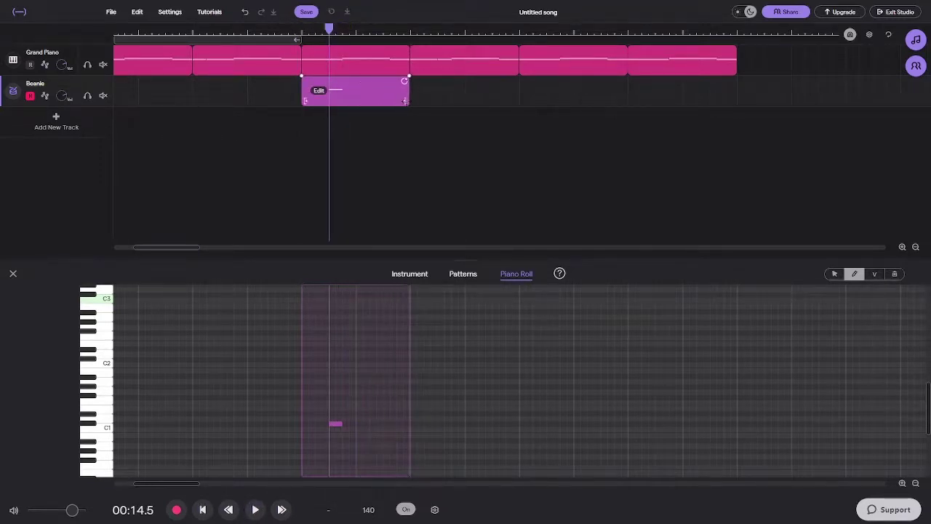
mouse_move(339, 425)
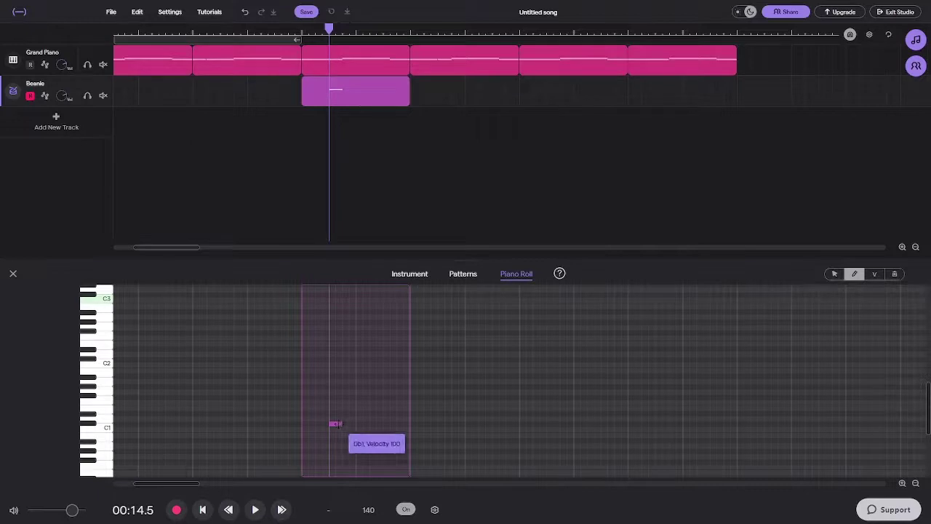
left_click_drag(335, 424, 334, 424)
Step: Play back the shortened Db1 note with the piano from just before the drum region
left_click(294, 33)
key("space")
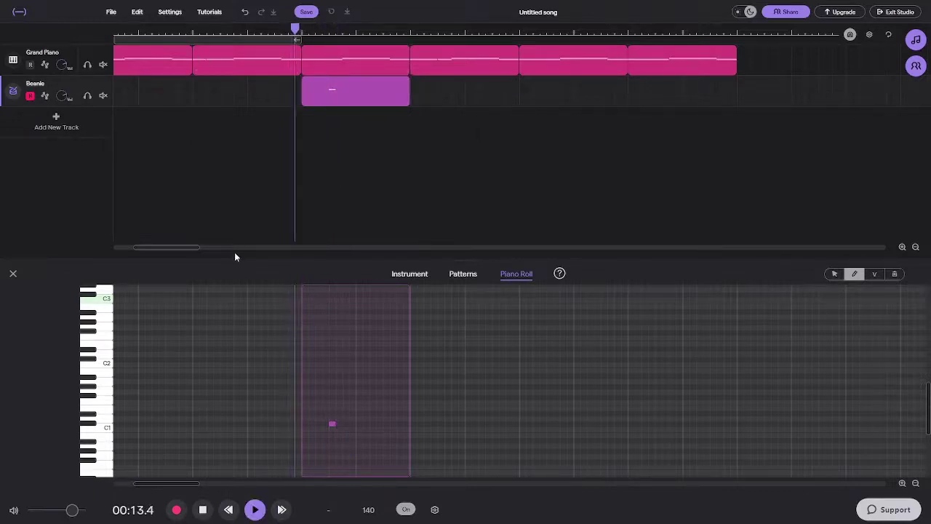
left_click_drag(328, 29, 296, 33)
key("space")
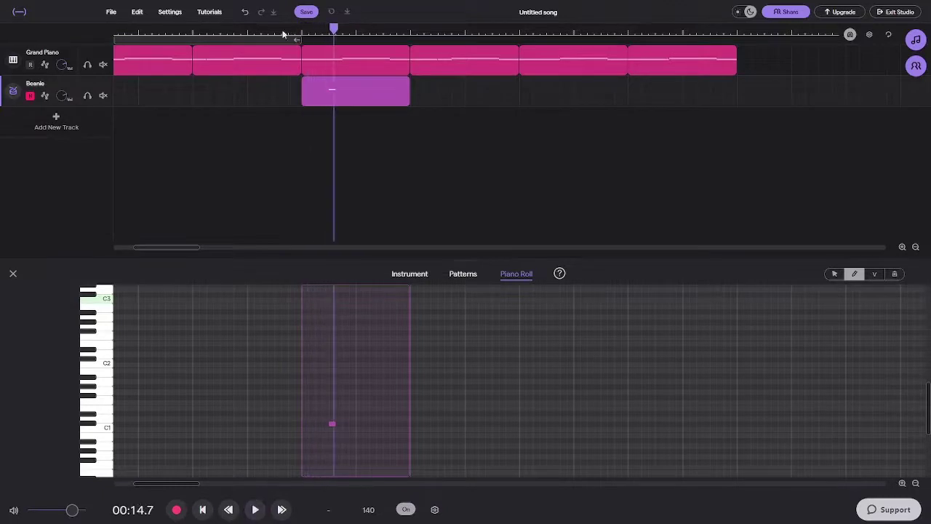
Step: Play from the drum region's start to find the next hit, and add a second short Db1 note at 15.2 seconds
left_click(304, 30)
key("space")
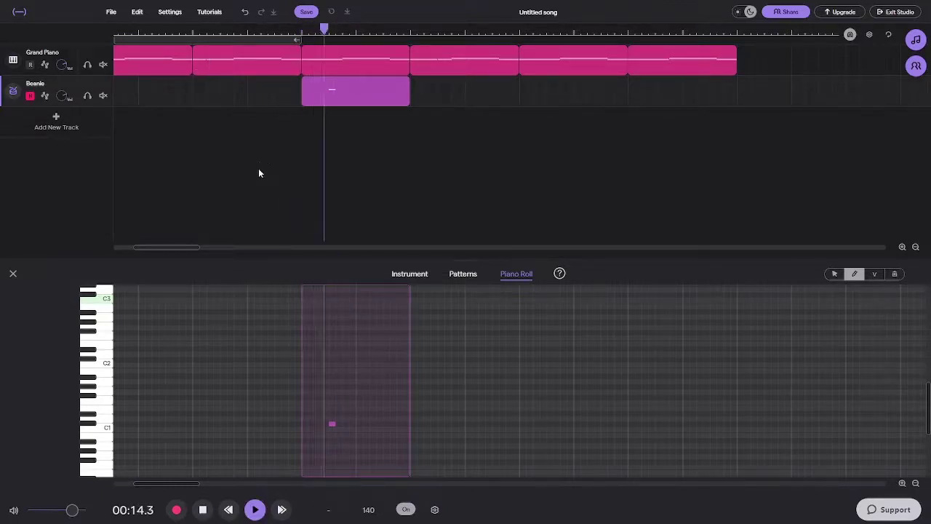
key("space")
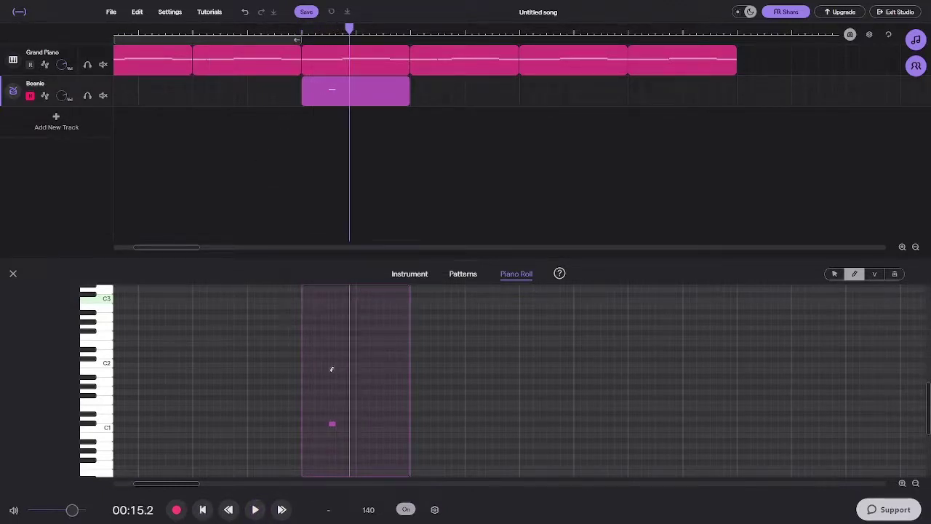
left_click(353, 422)
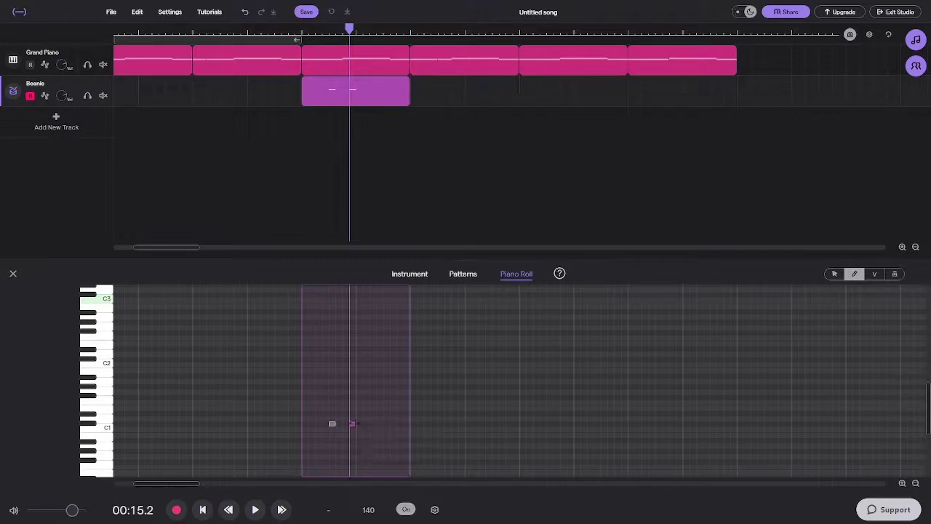
Step: Play back the four-hit drum beat with the piano from the start of the drum region
left_click(302, 29)
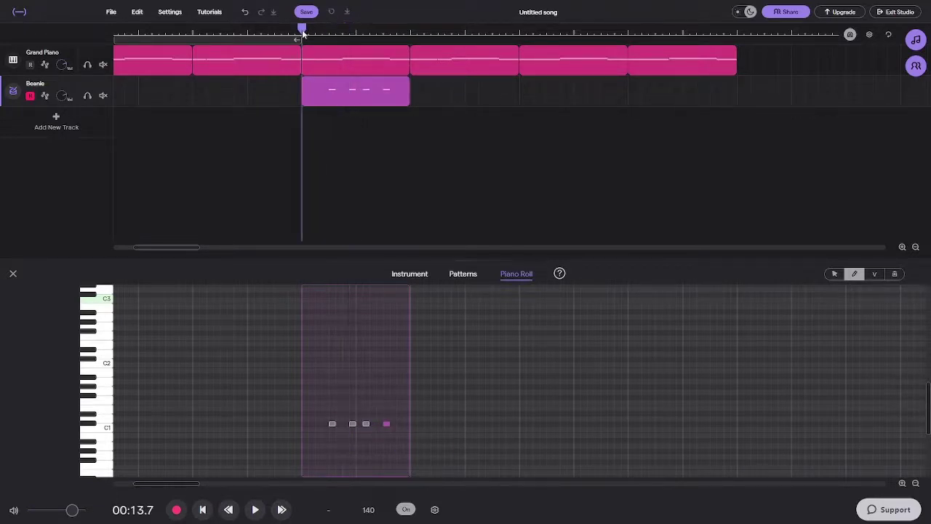
key("space")
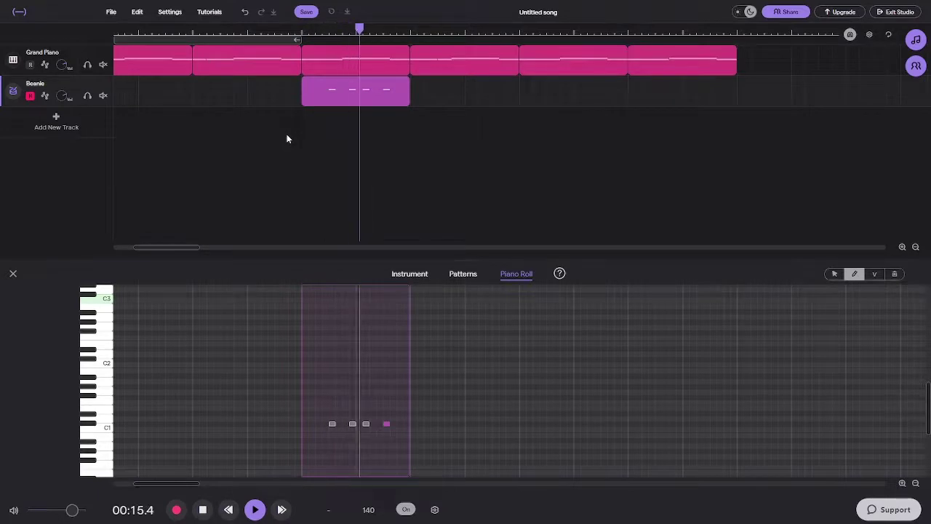
key("space")
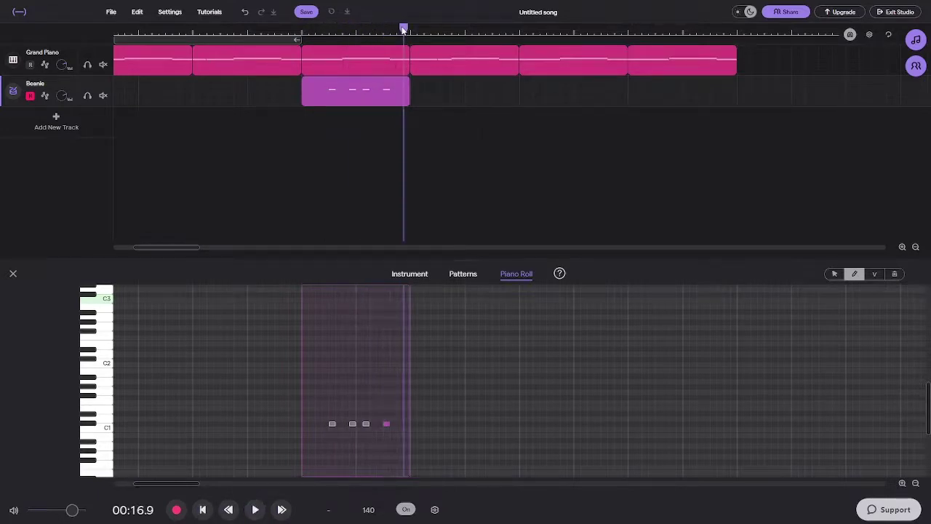
Step: Copy the two-bar drum region and paste it three times back to back from 17.1 seconds, under the last three piano regions
left_click_drag(407, 30, 412, 31)
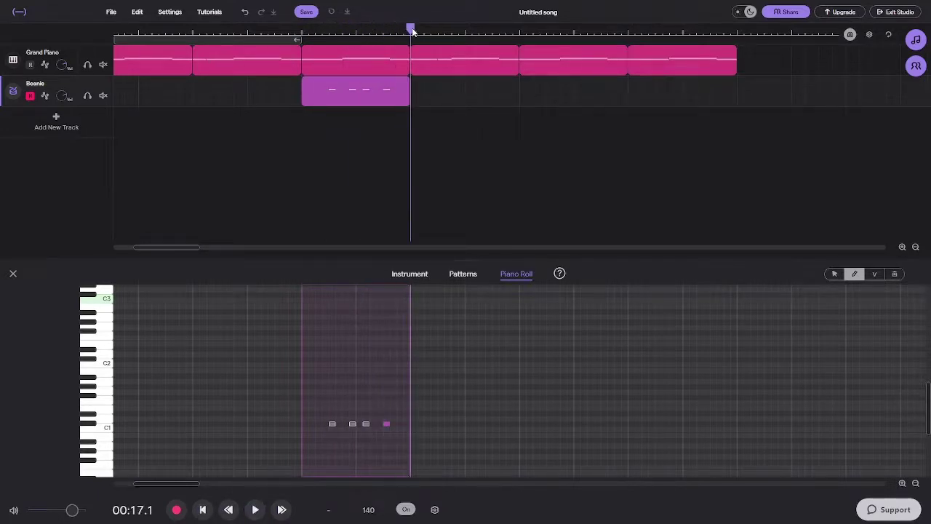
right_click(393, 88)
left_click(407, 227)
key("ctrl+v")
key("ctrl+v")
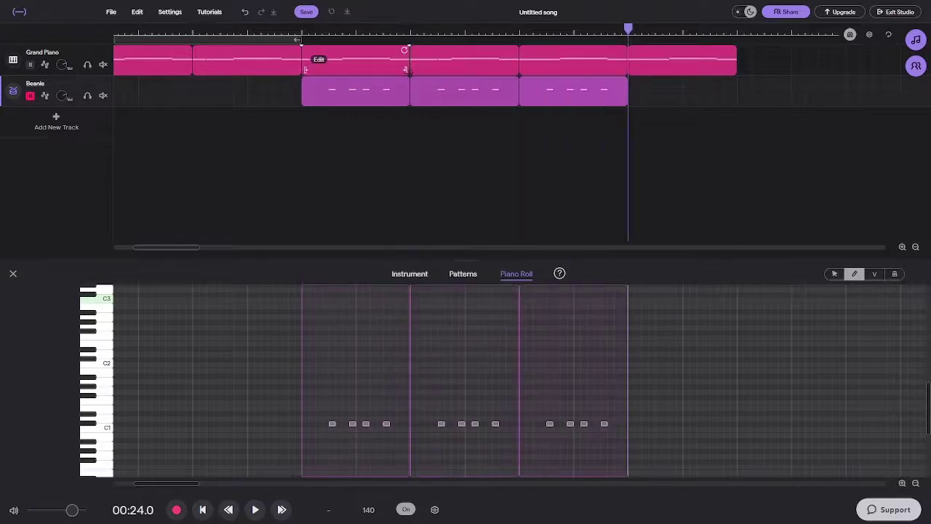
key("ctrl+v")
Step: Play the whole song from the beginning with all regions in view, and close the piano roll editor
left_click_drag(302, 35, 295, 38)
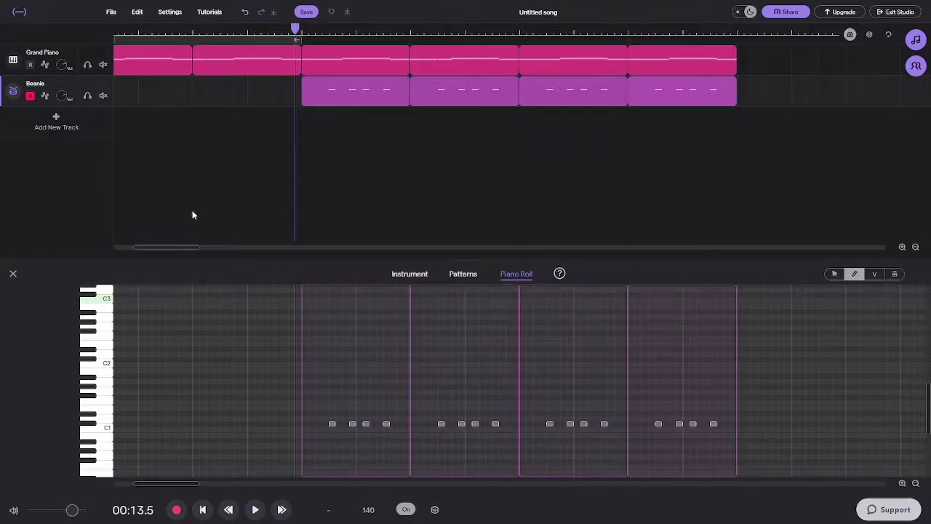
left_click_drag(177, 247, 140, 248)
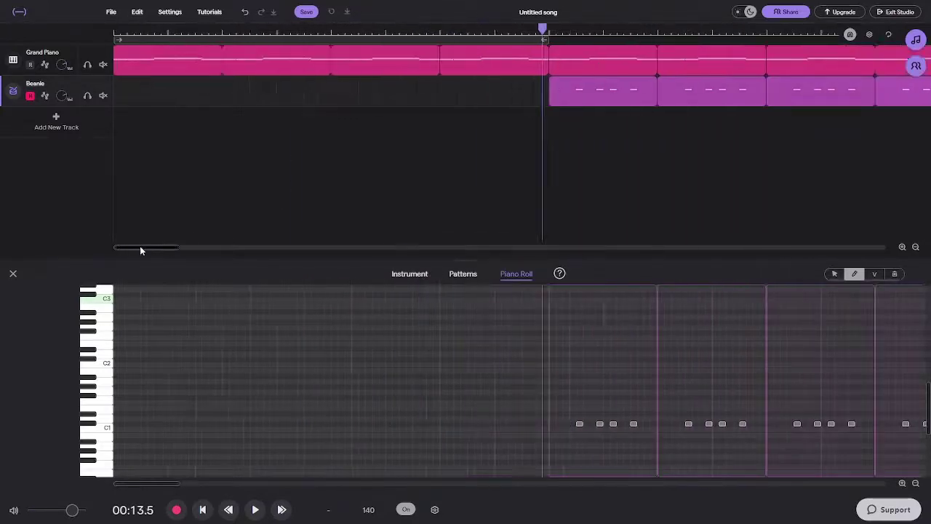
left_click(914, 247)
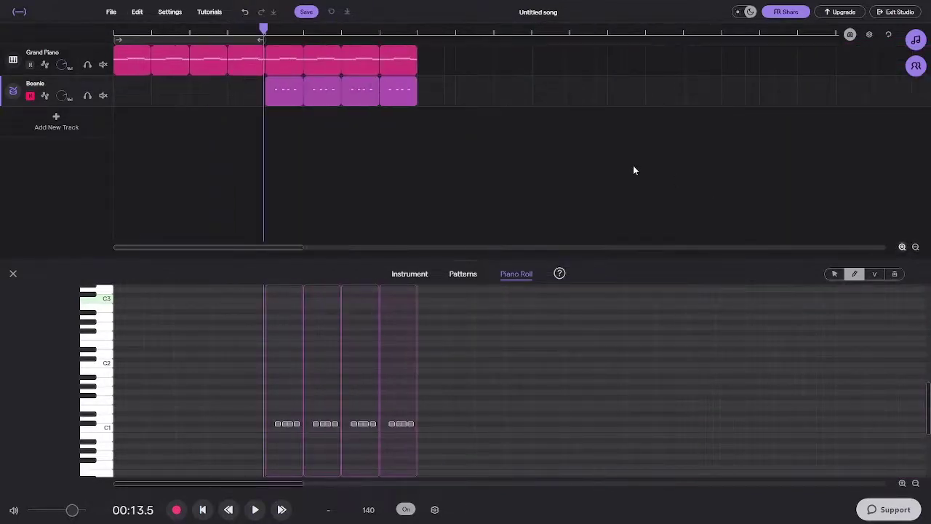
left_click(903, 247)
left_click(902, 247)
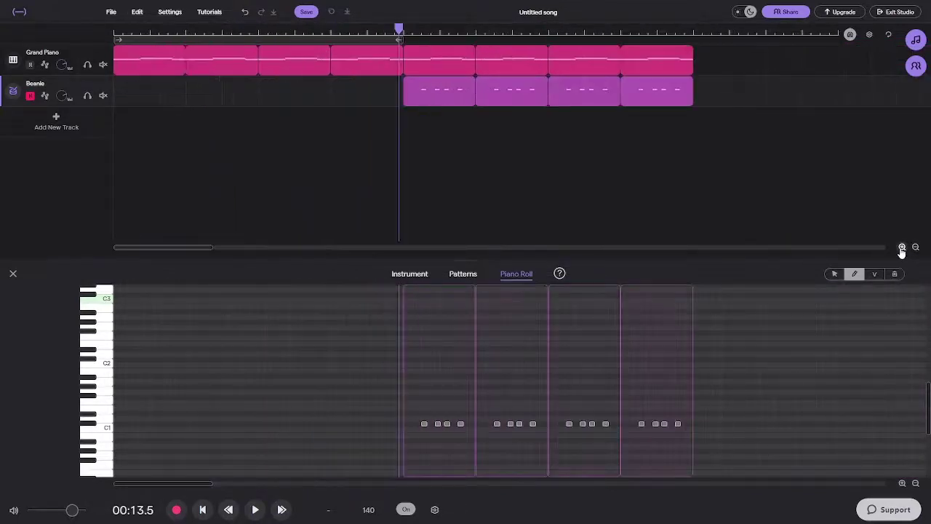
left_click_drag(402, 34, 93, 62)
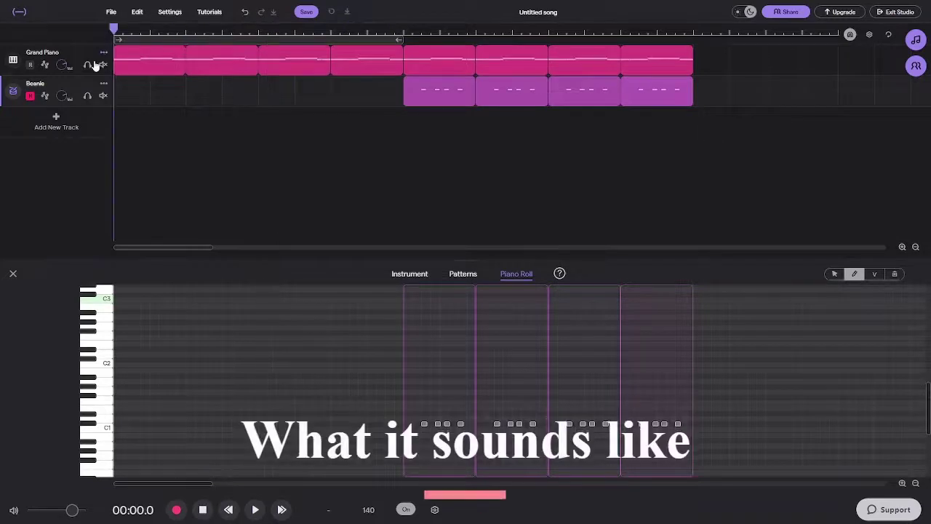
key("space")
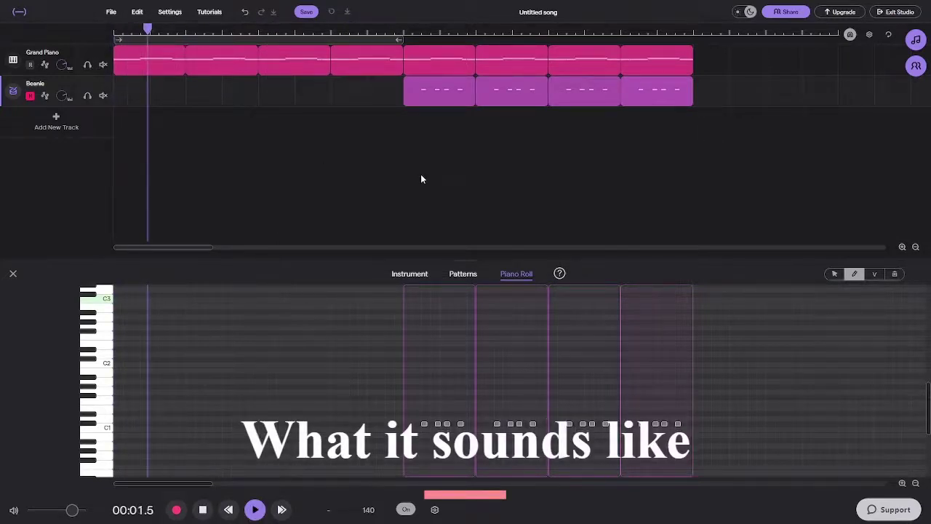
left_click(12, 275)
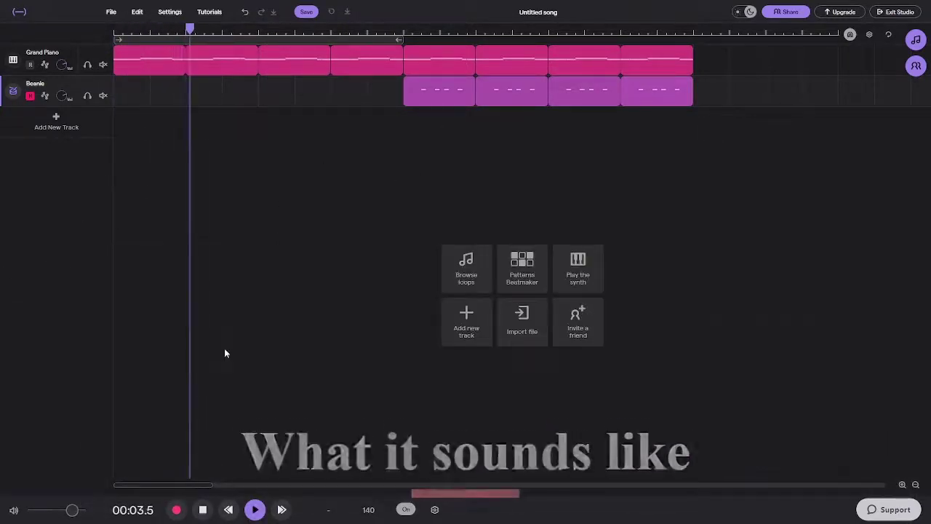